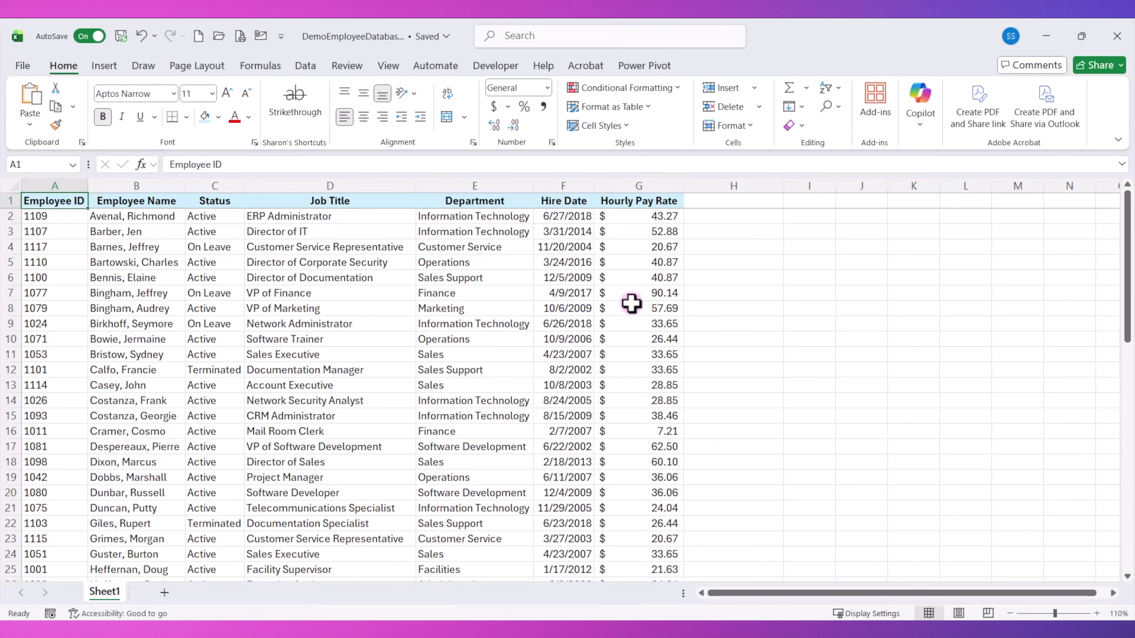
Check the workbook's file name and C2's allowed Status values, leaving C2 as Active
click(338, 38)
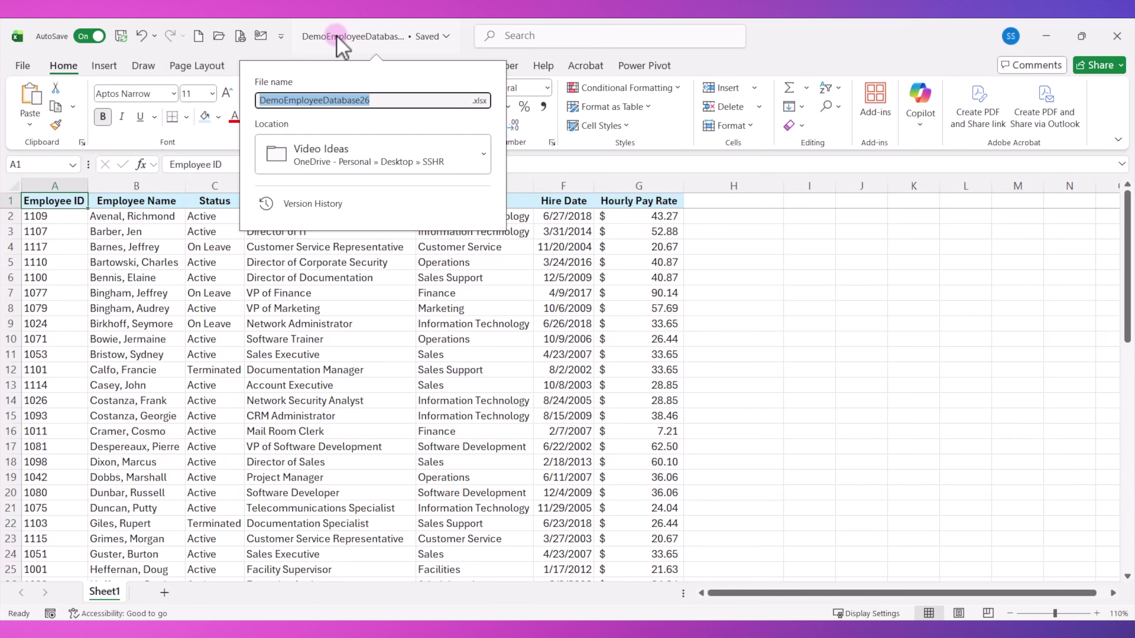
click(800, 41)
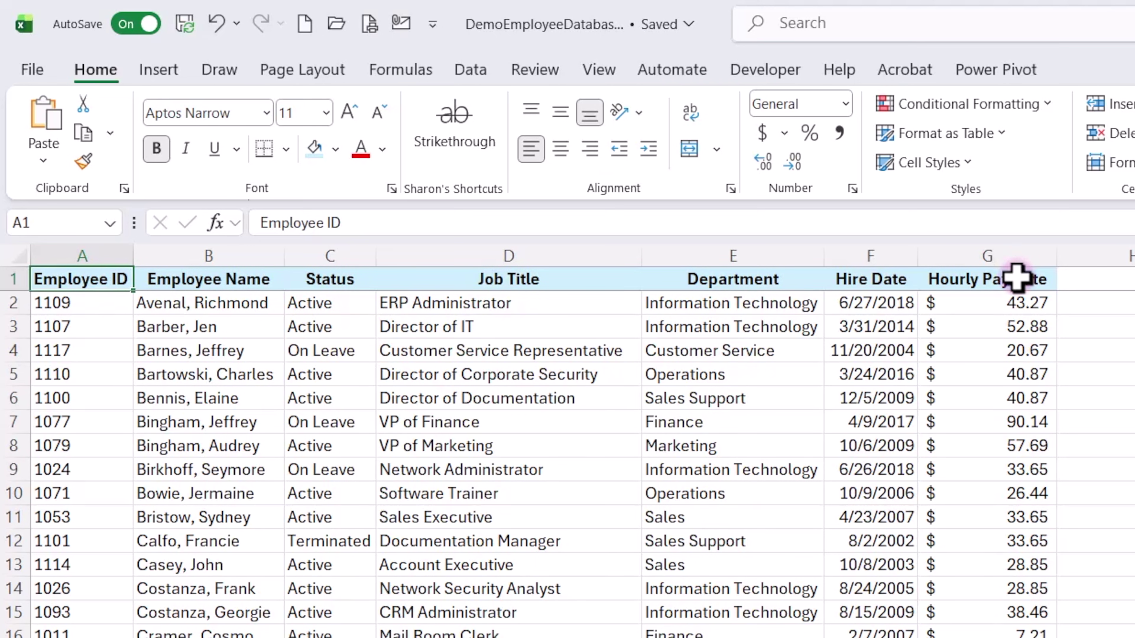
click(342, 309)
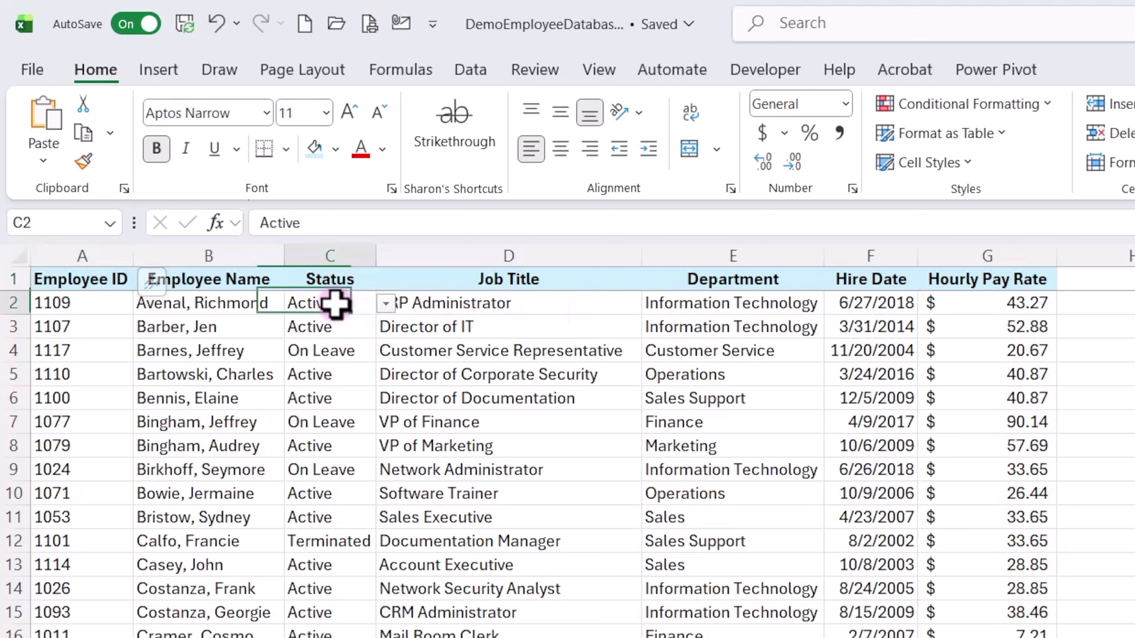
click(386, 306)
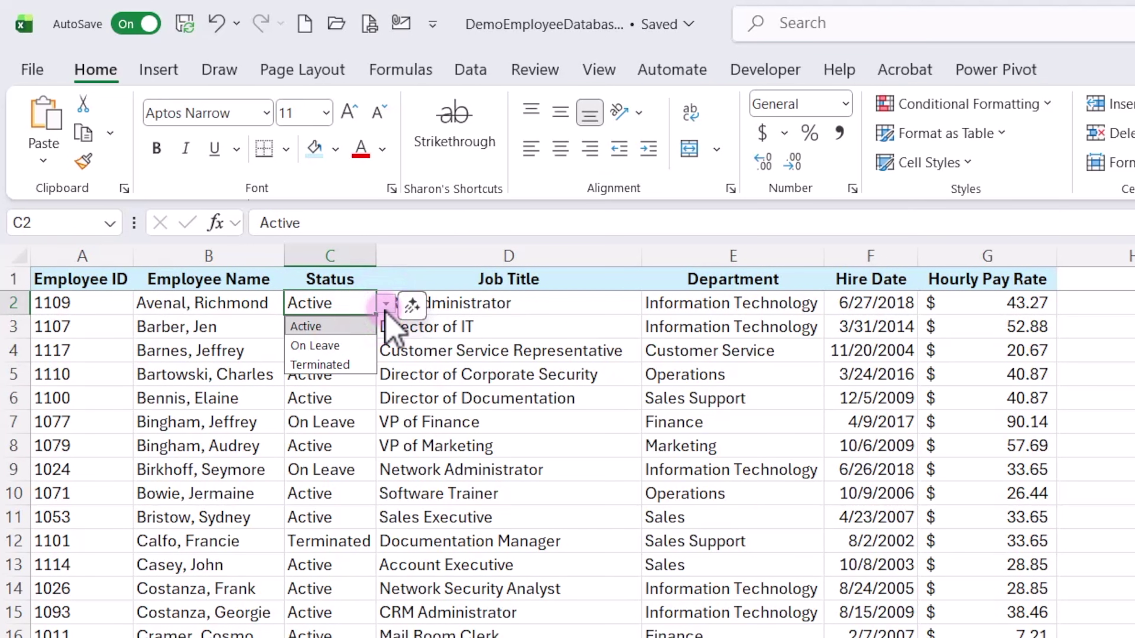
click(386, 305)
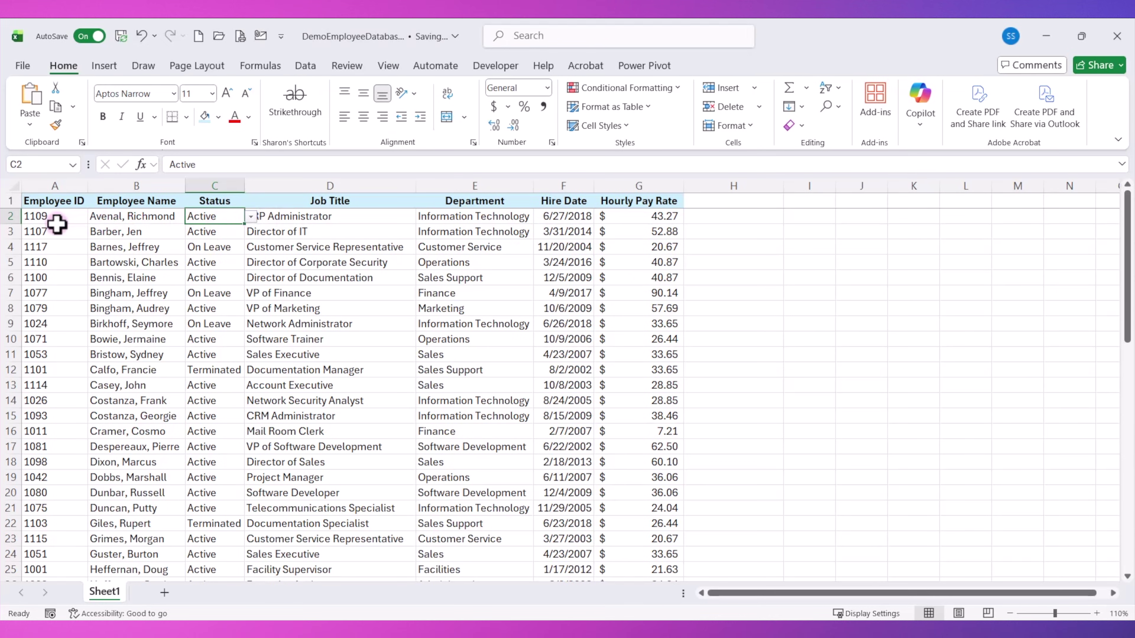
Switch to the ActiveEmployeeList workbook and return to the employee database workbook
click(52, 221)
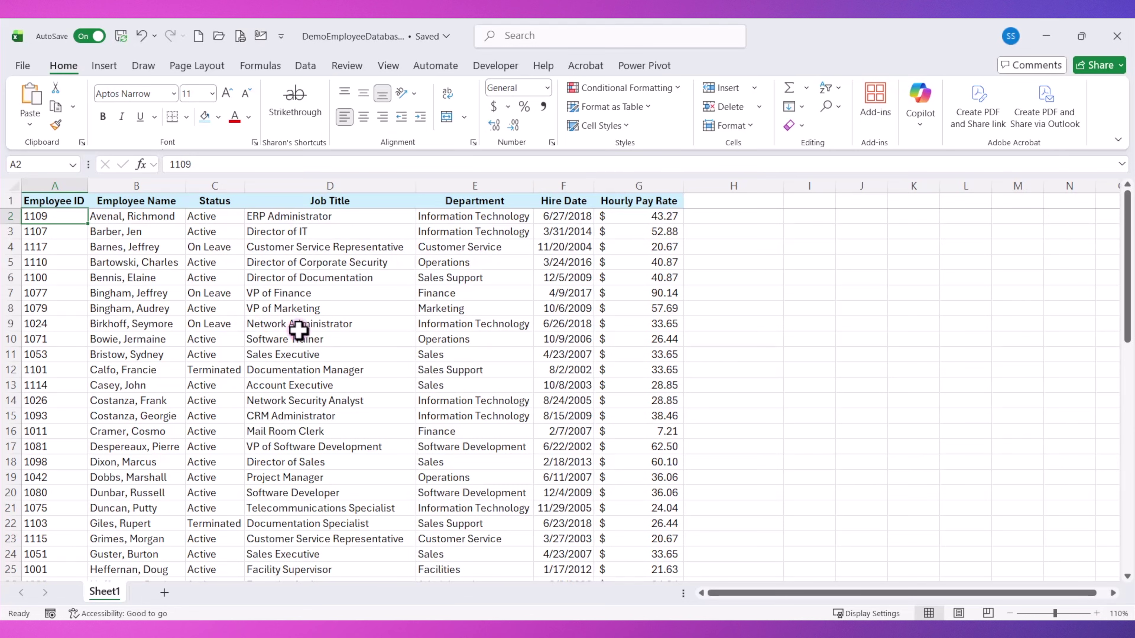
mouse_move(570, 609)
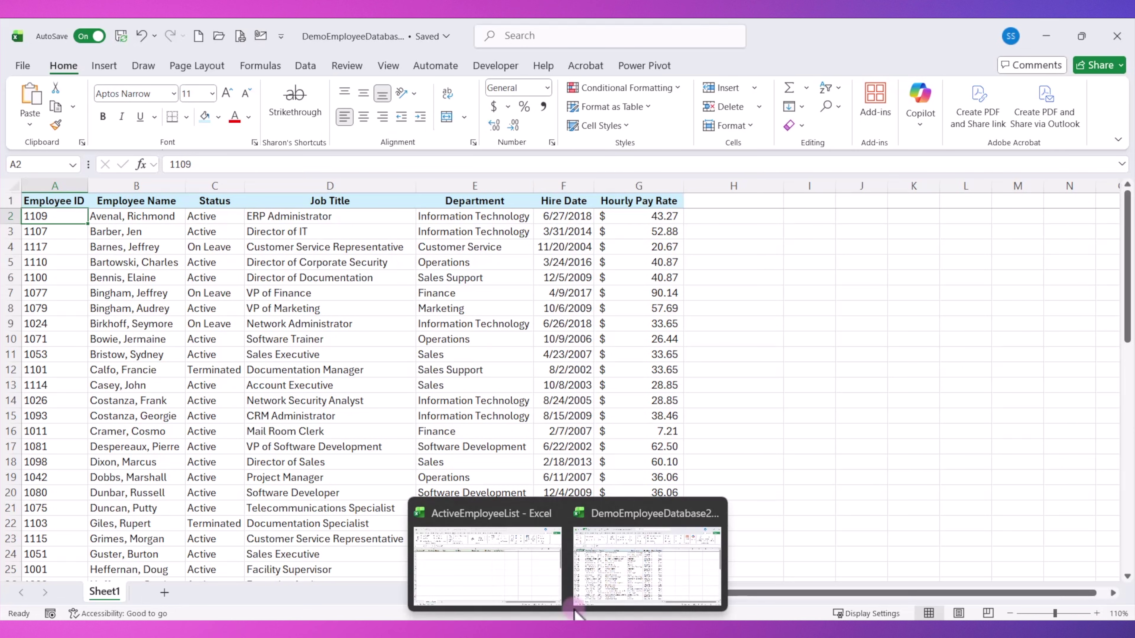
click(522, 572)
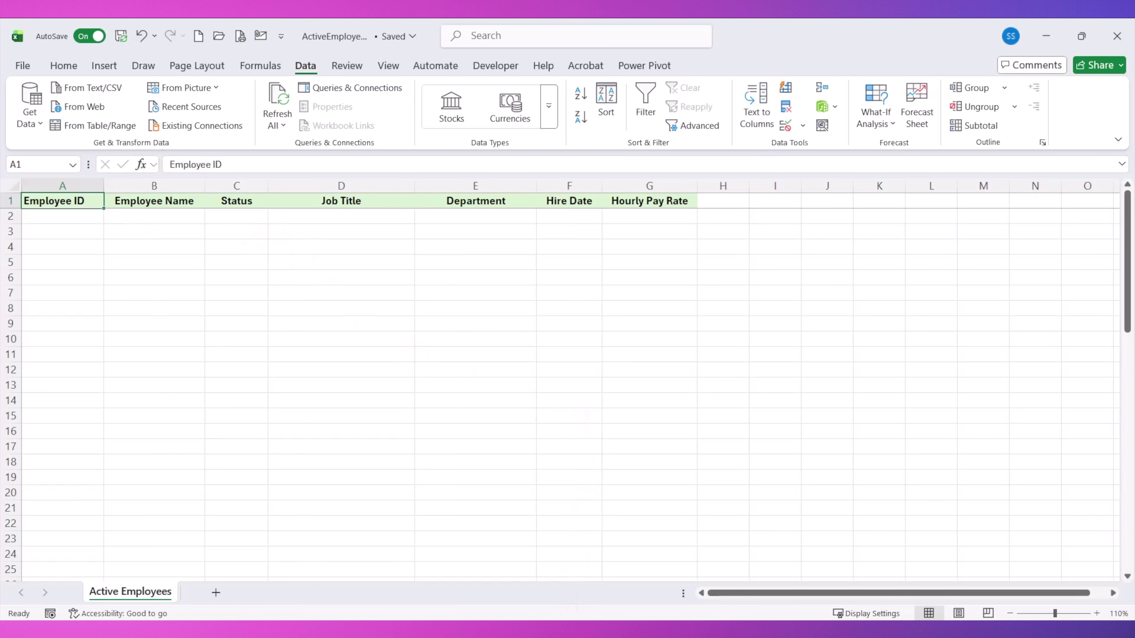
mouse_move(574, 626)
click(599, 587)
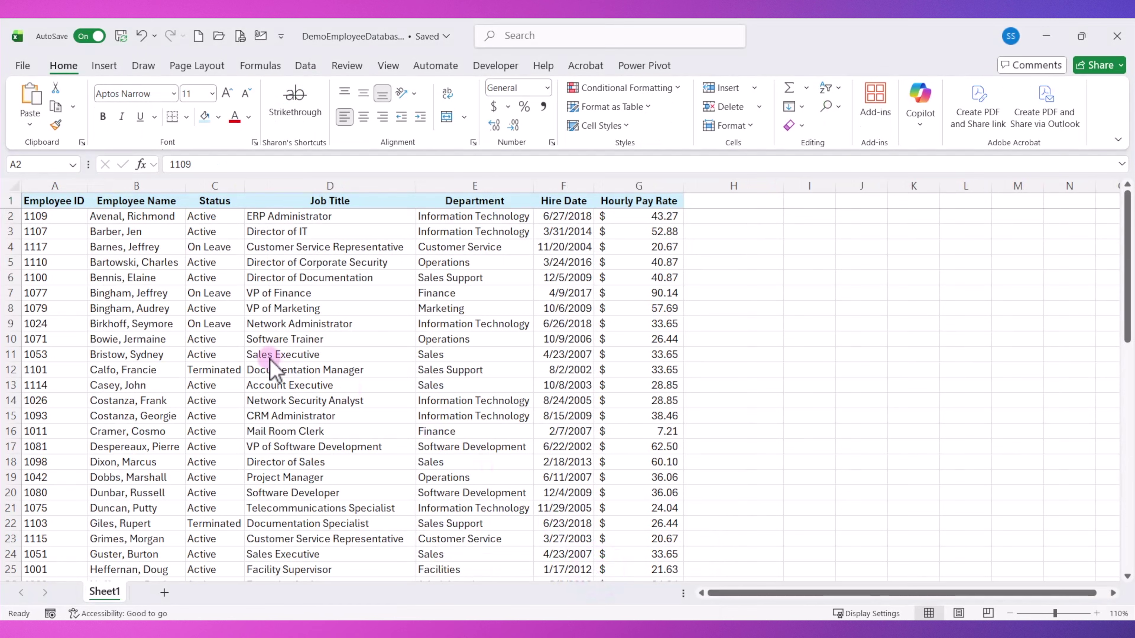
click(82, 218)
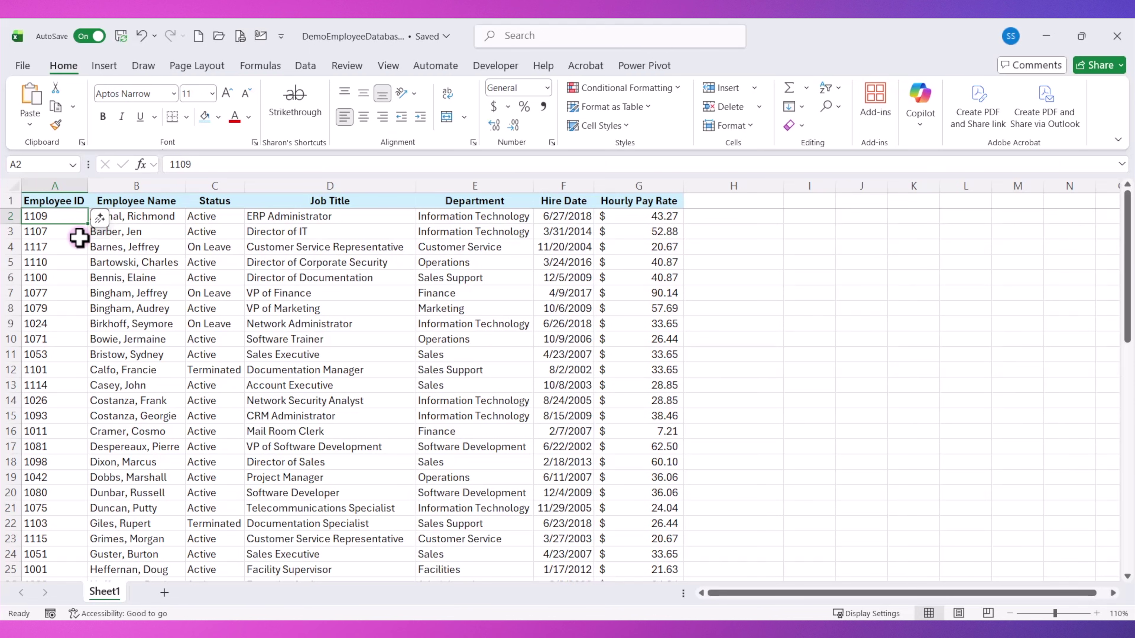
Convert $A$1:$G$58 into a table with 'My table has headers' checked using Ctrl+T
click(65, 200)
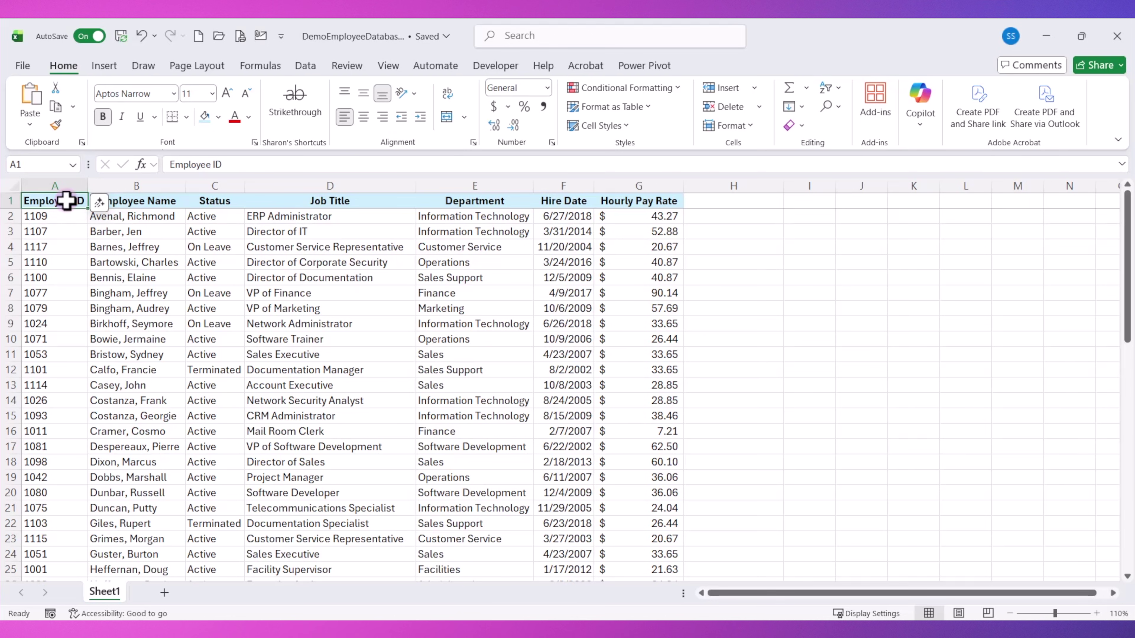
key(ctrl+t)
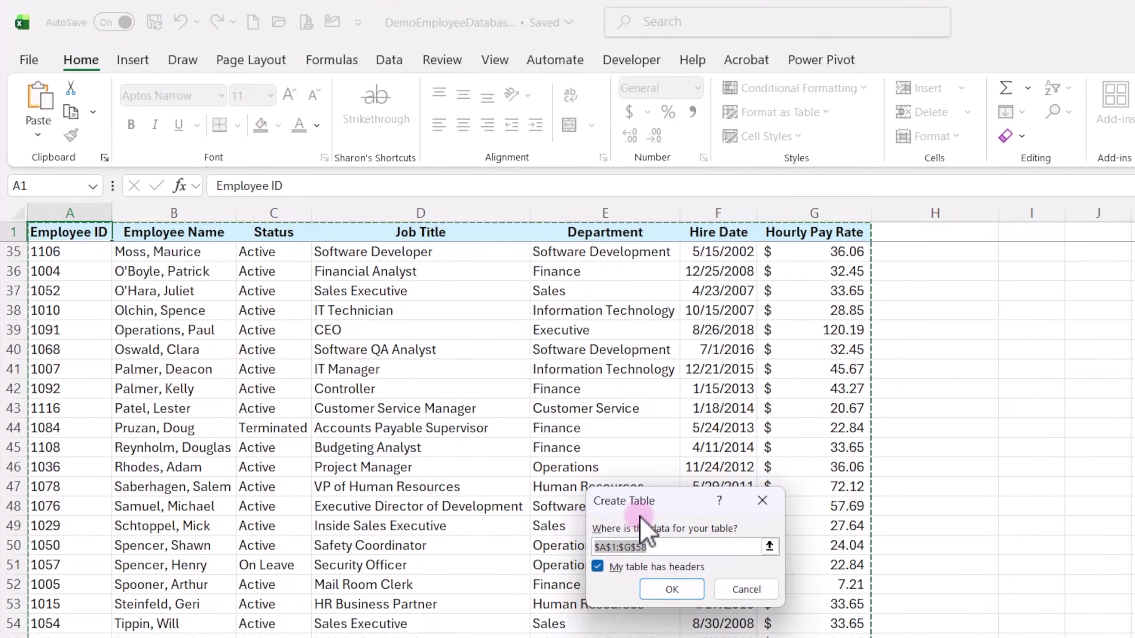
drag(509, 413, 472, 401)
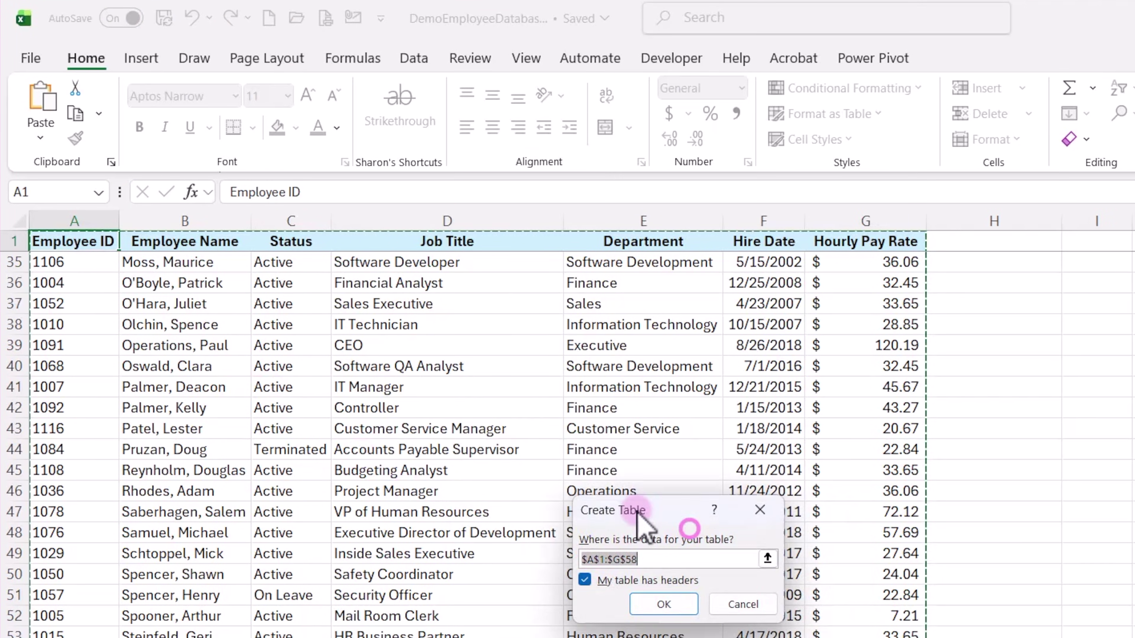
drag(639, 519, 450, 289)
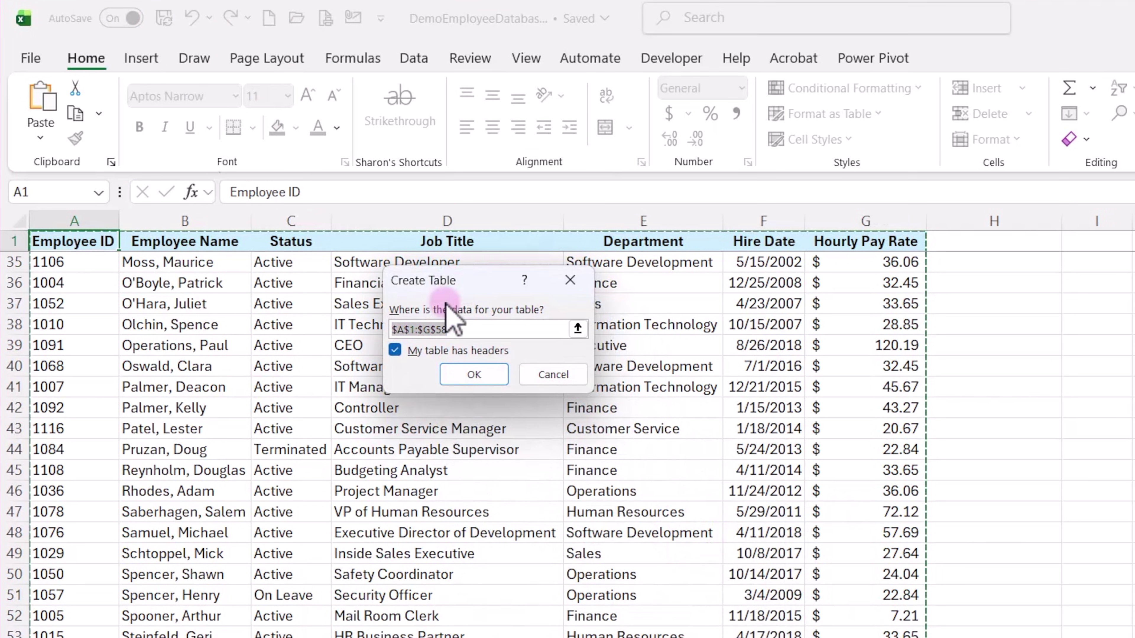
click(485, 372)
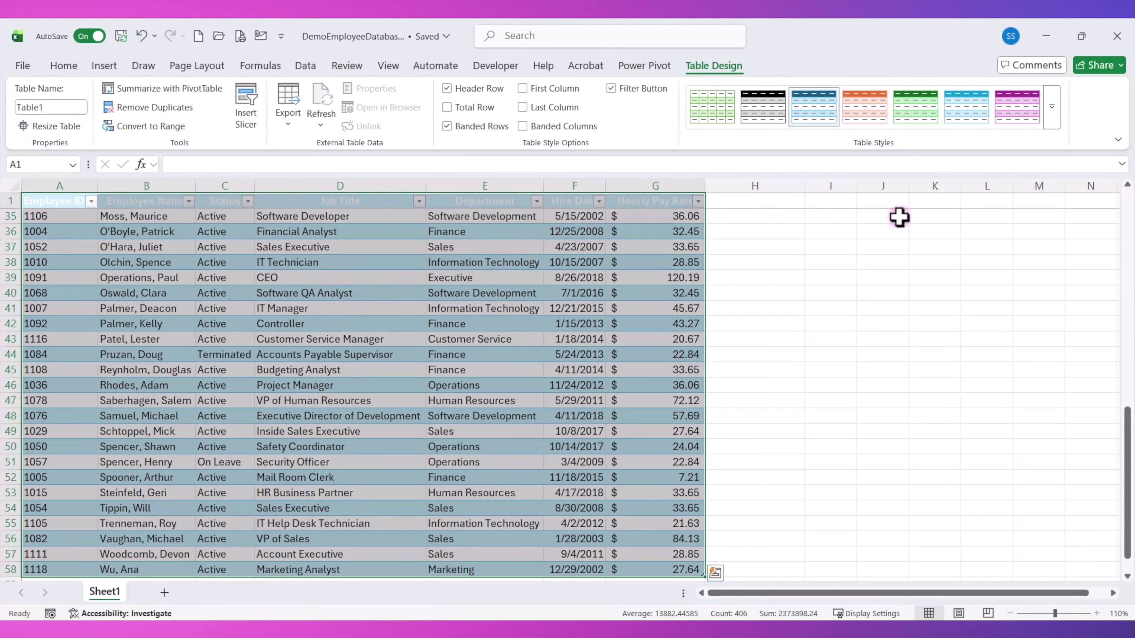
Remove the table's colour styling by choosing the None table style
click(1052, 117)
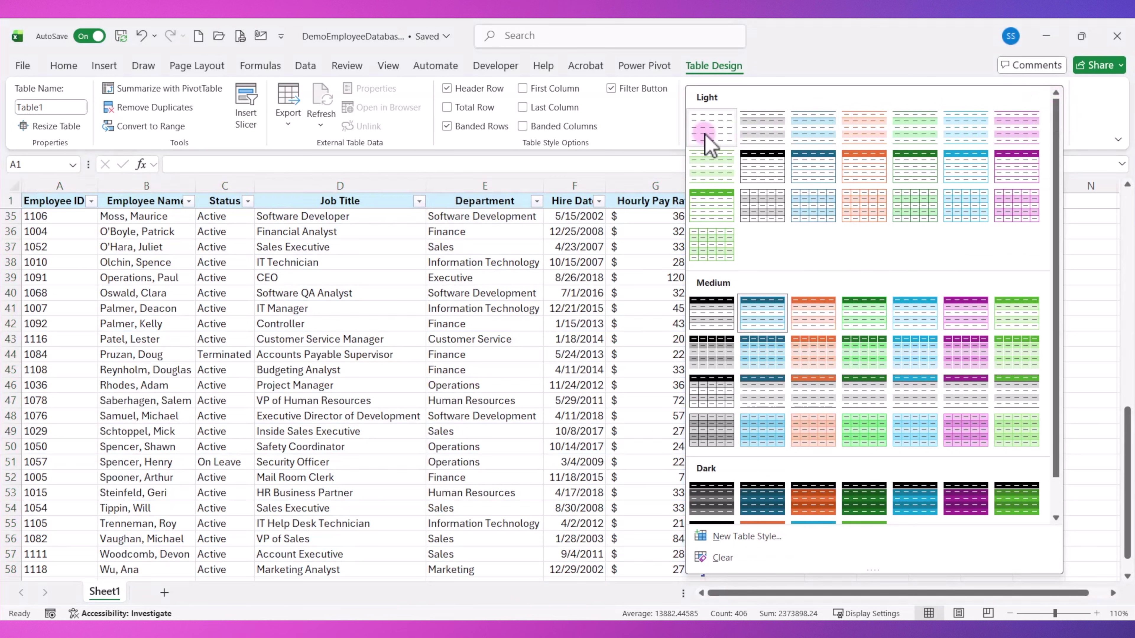
click(710, 136)
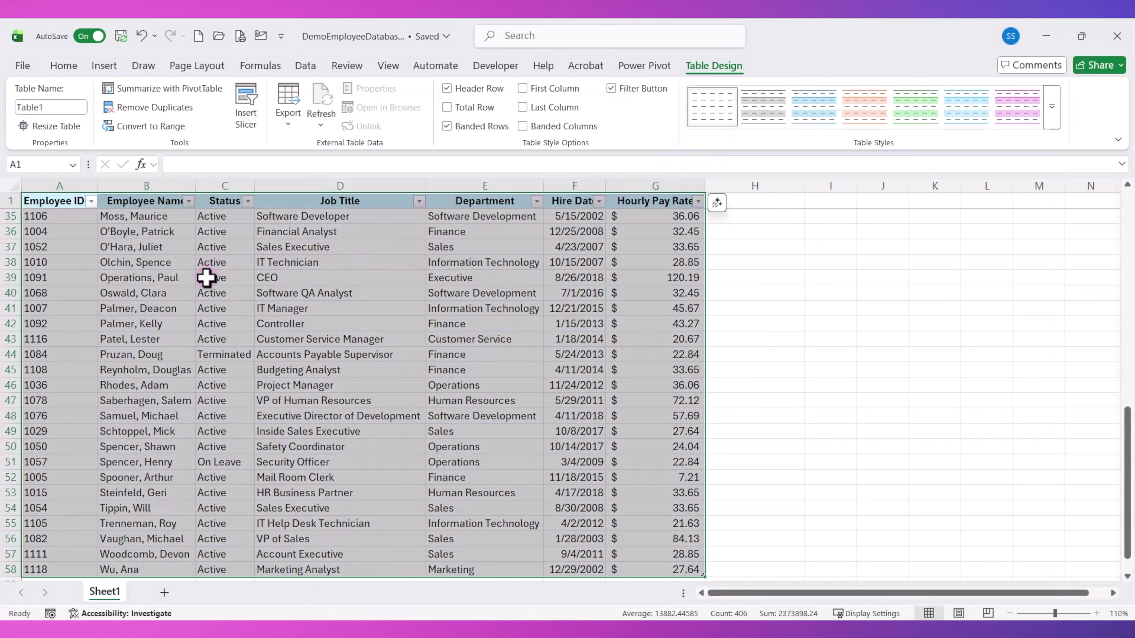
click(65, 202)
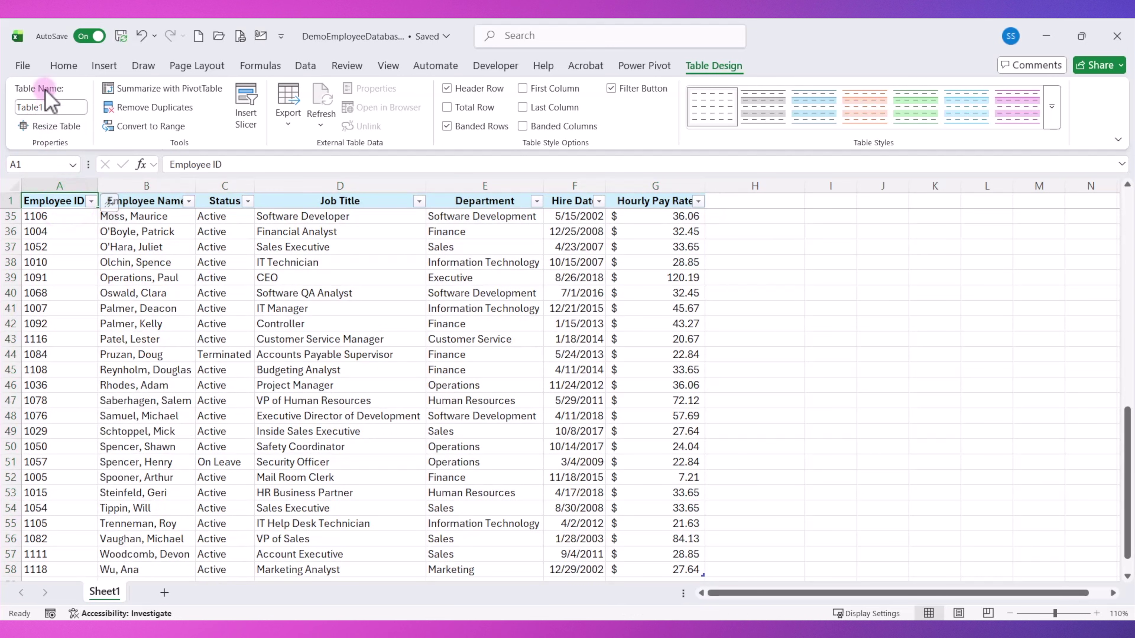
Rename the table from Table1 to MasterEE
click(53, 107)
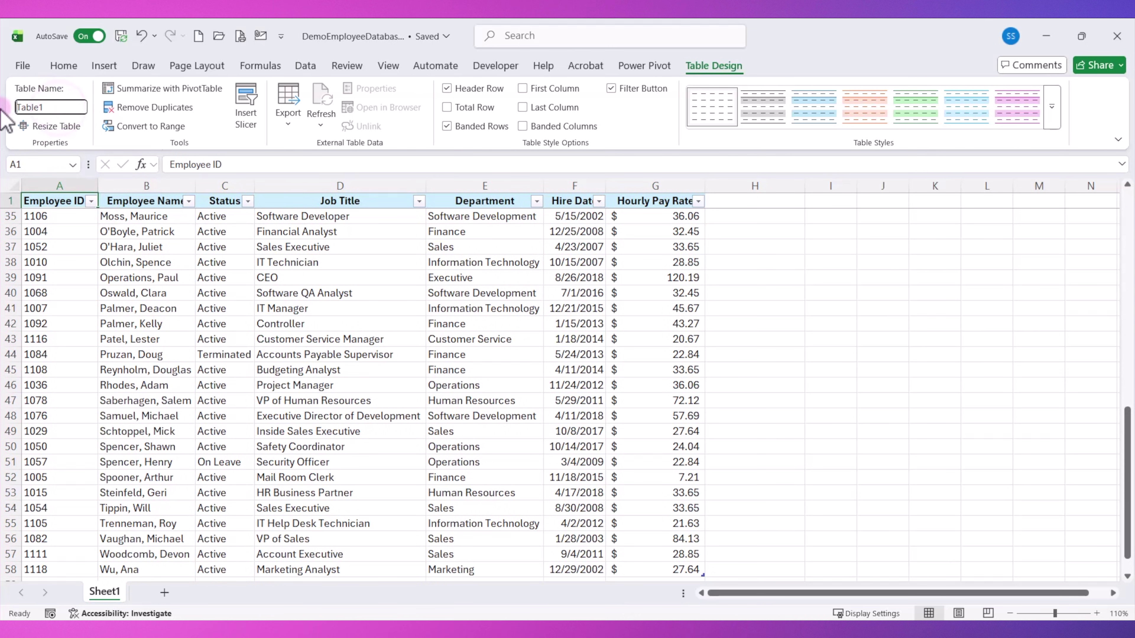
double_click(53, 106)
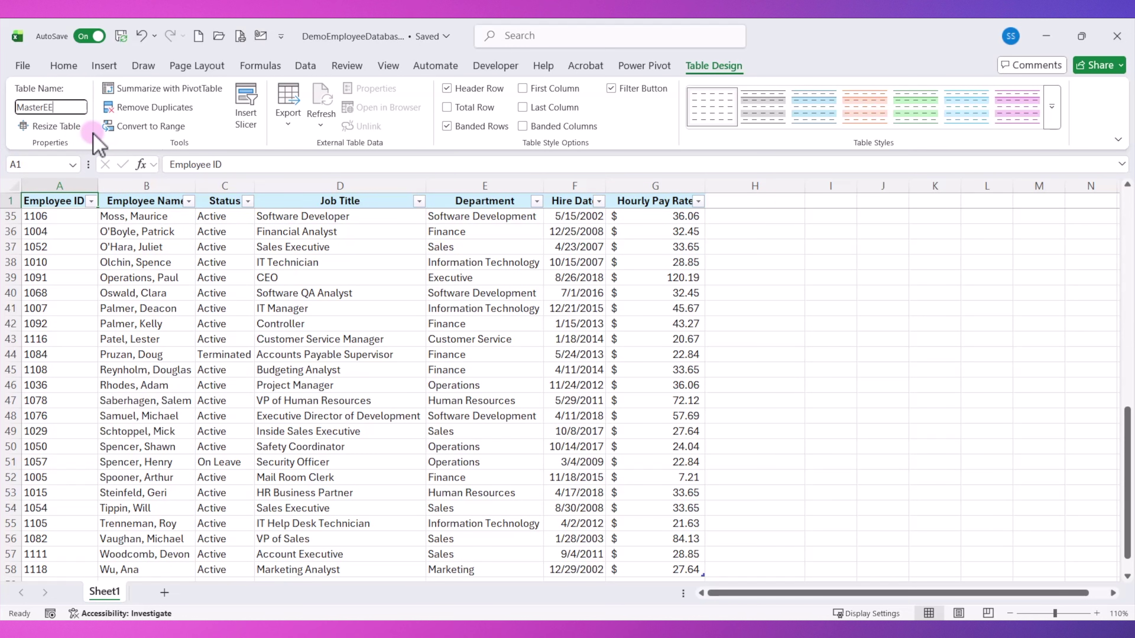
text(MasterEE)
click(36, 204)
Snap the database workbook to the left half and ActiveEmployees to the right half
mouse_move(1082, 36)
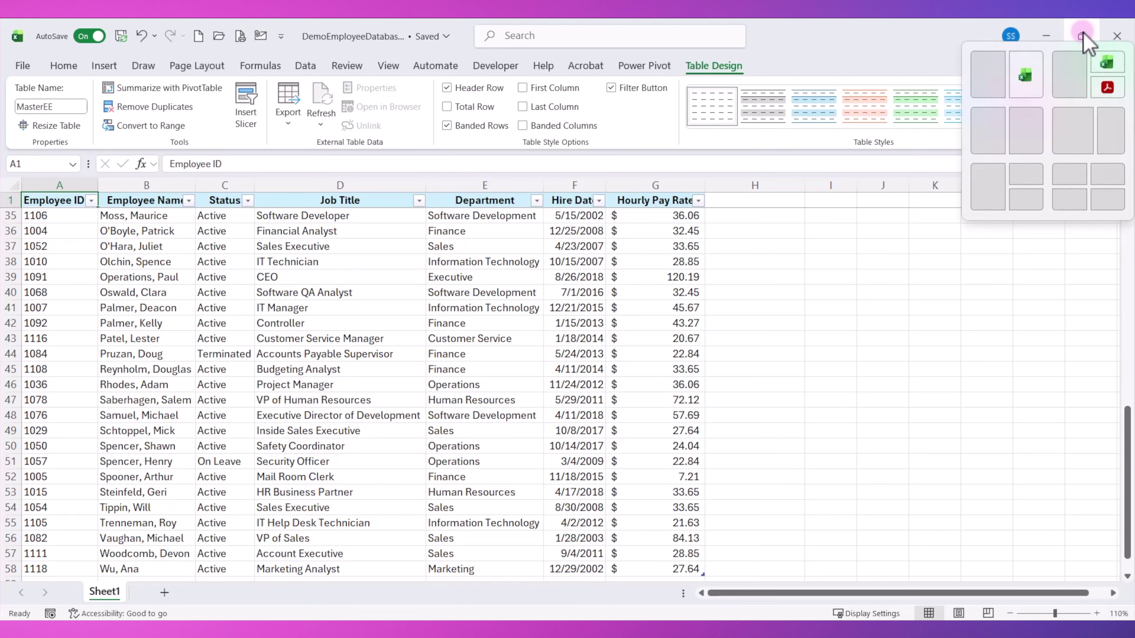
click(987, 139)
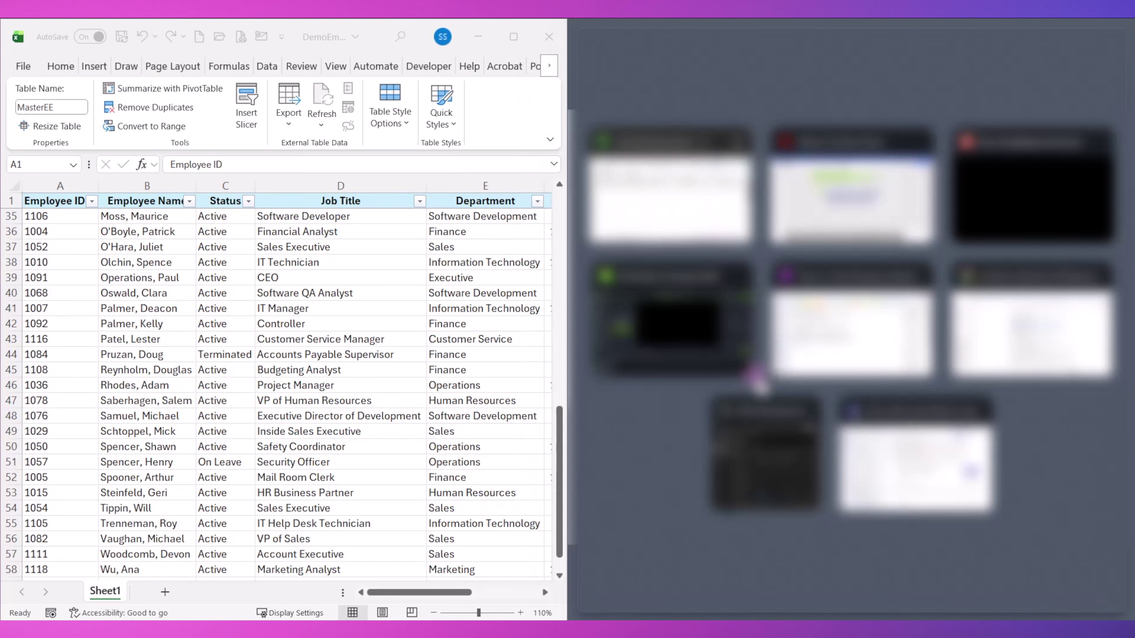
click(751, 382)
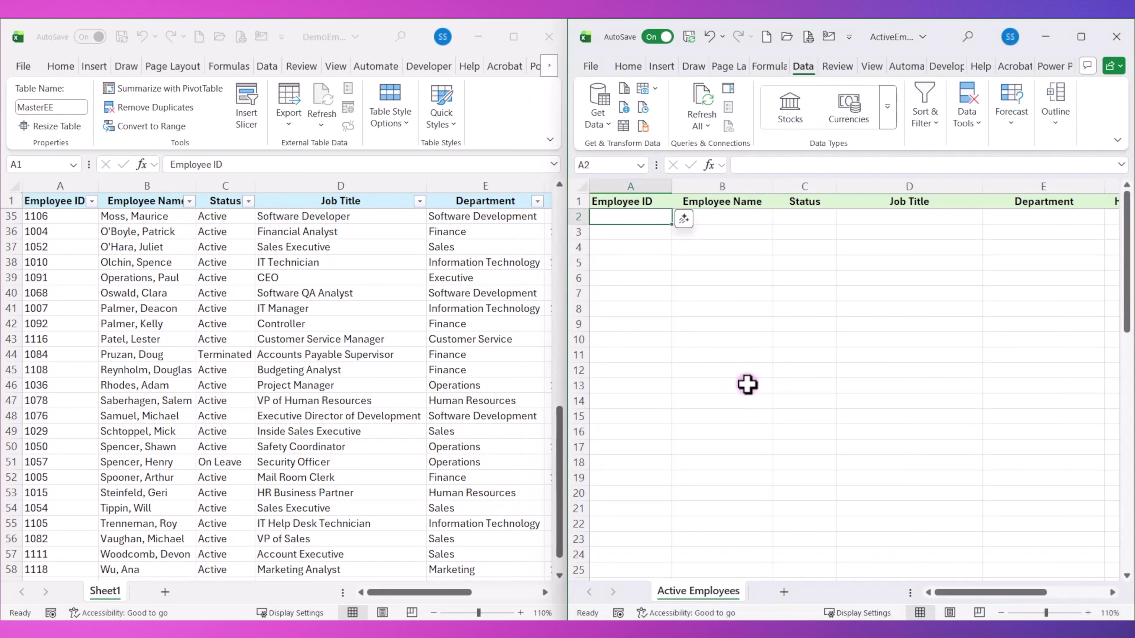
click(74, 245)
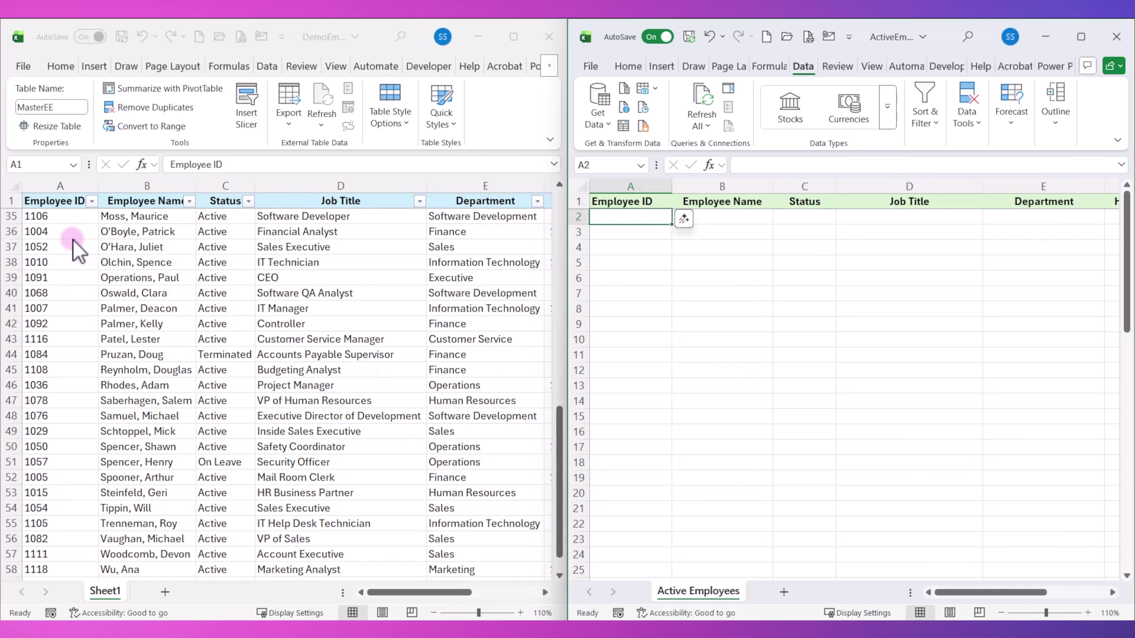
Start =FILTER( in Active Employees A2 referencing MasterEE[@[Employee ID]], then maximize that window
click(628, 216)
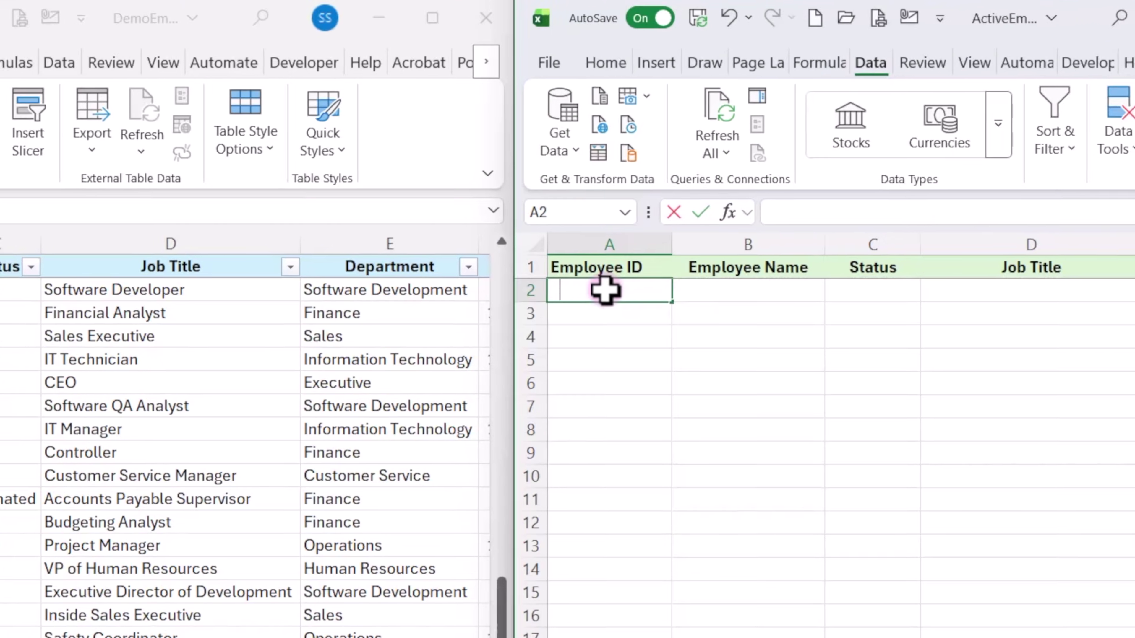
text(=filter)
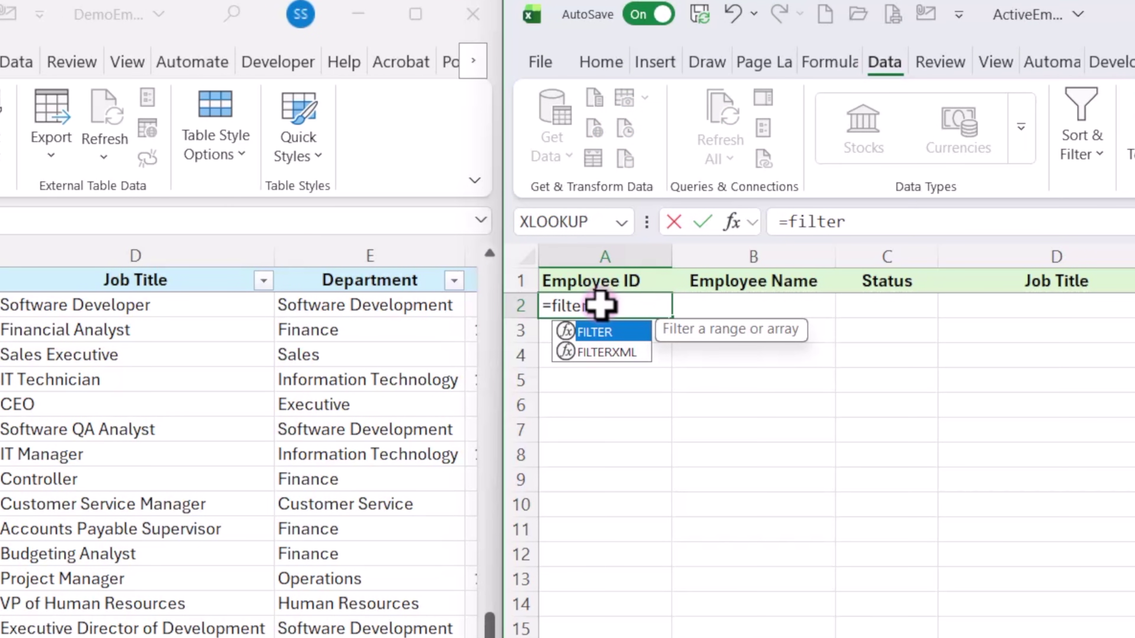
key(Tab)
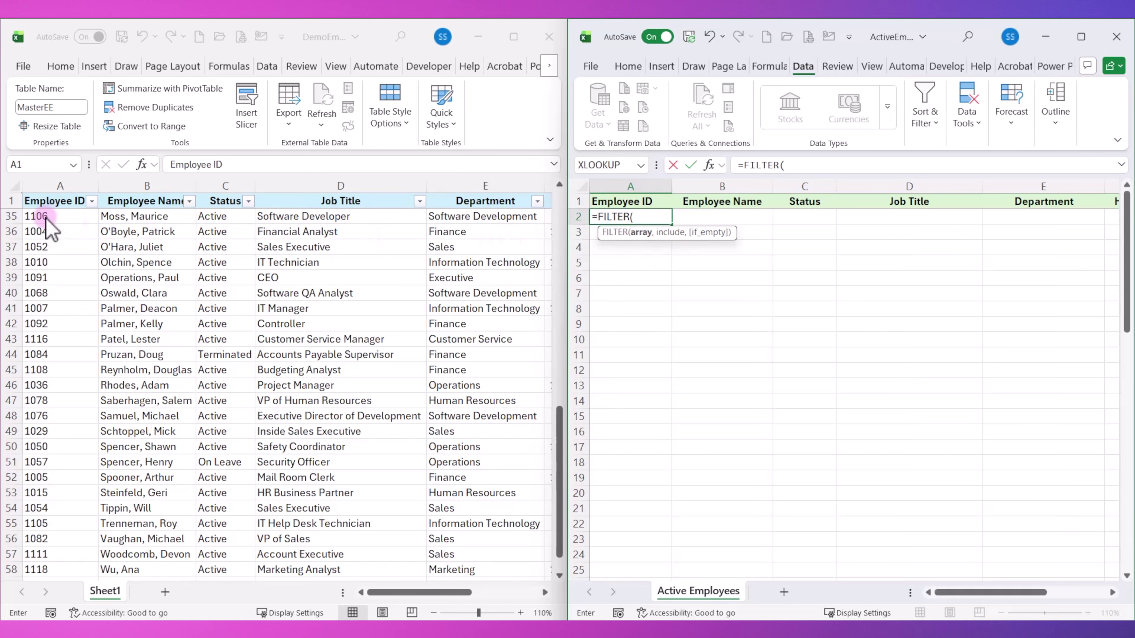
scroll(514, 284, up, 11)
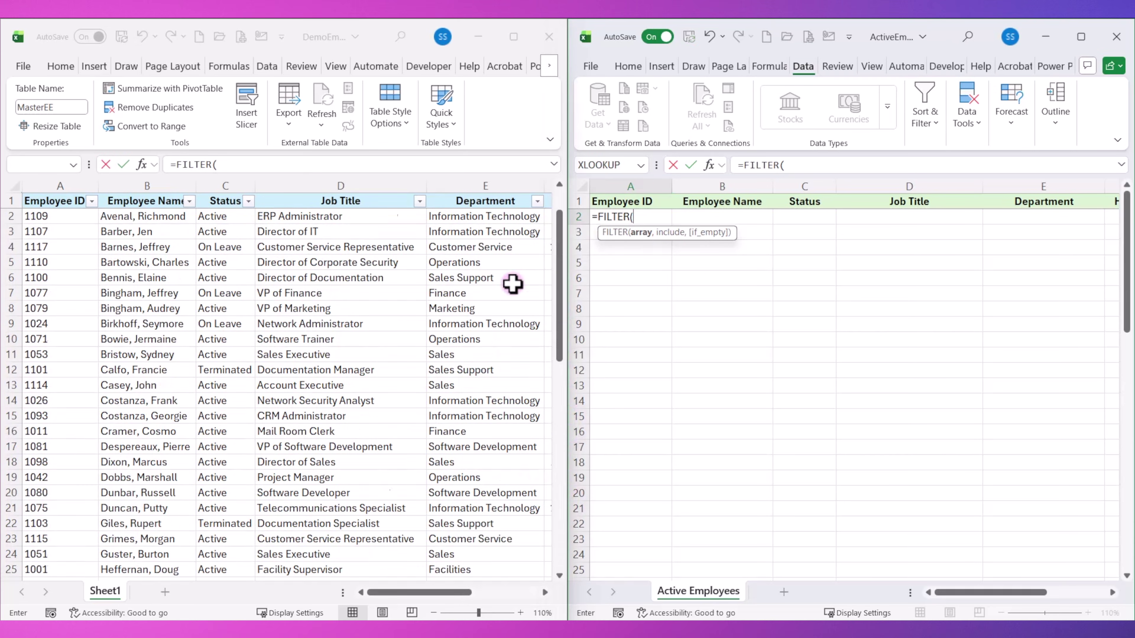
click(46, 216)
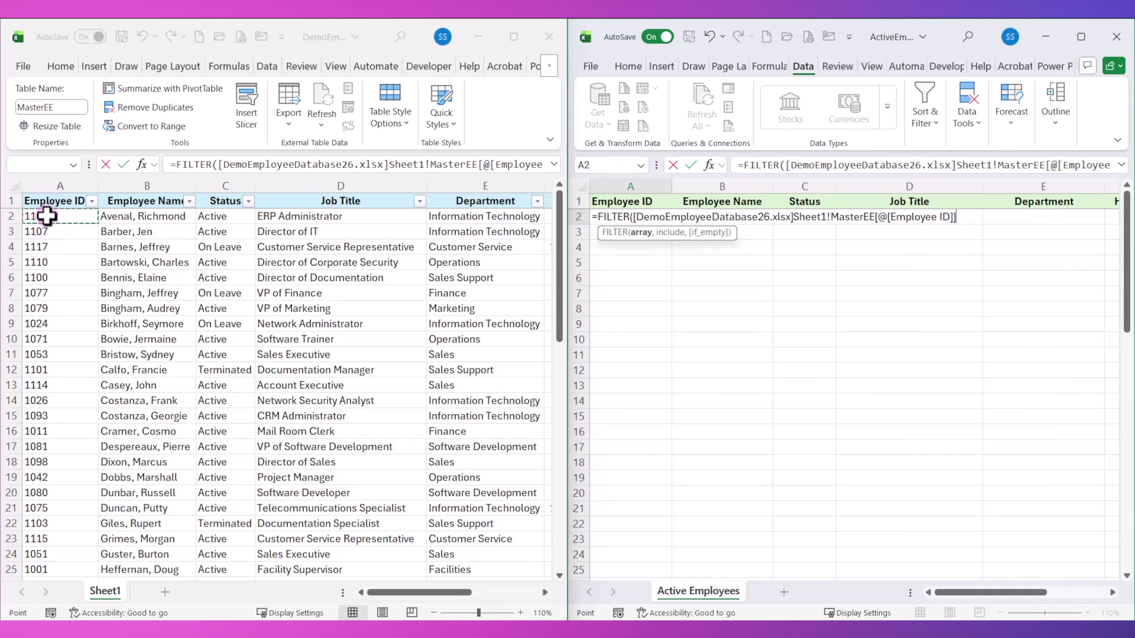
click(1082, 38)
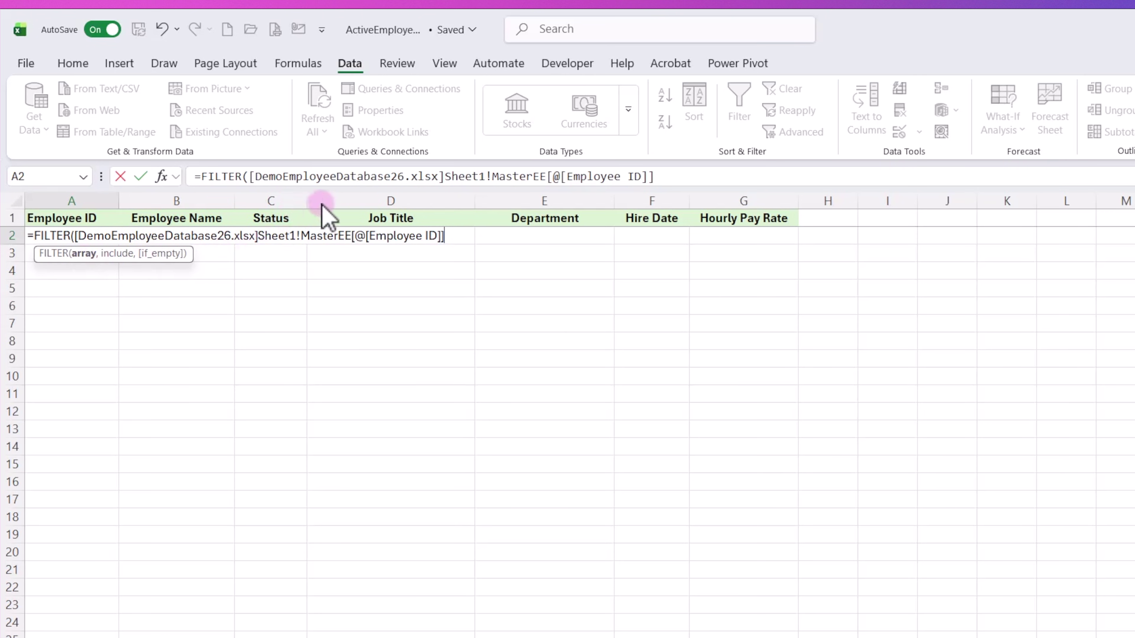
Add a comma and paste the copied MasterEE Employee ID reference as FILTER's second argument
drag(659, 176, 248, 178)
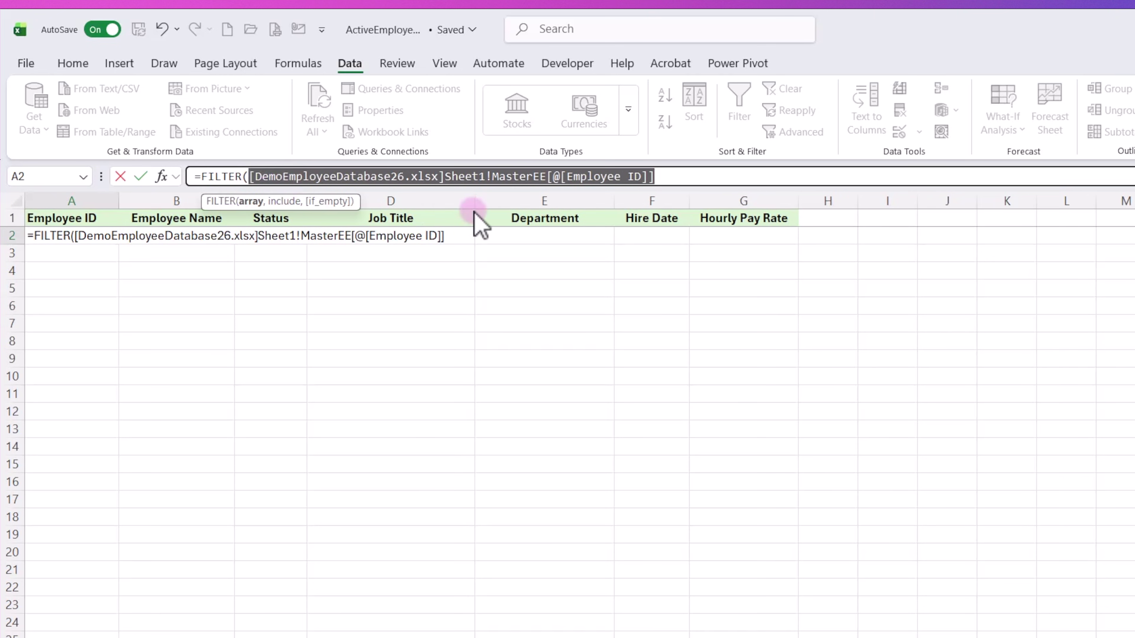
click(667, 176)
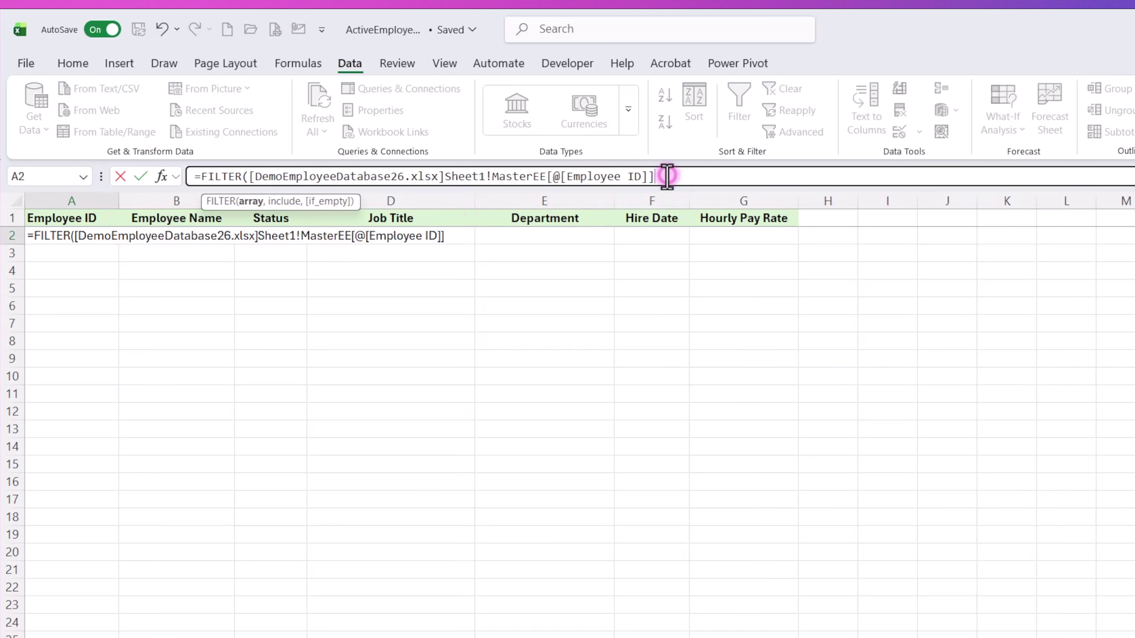
text(,)
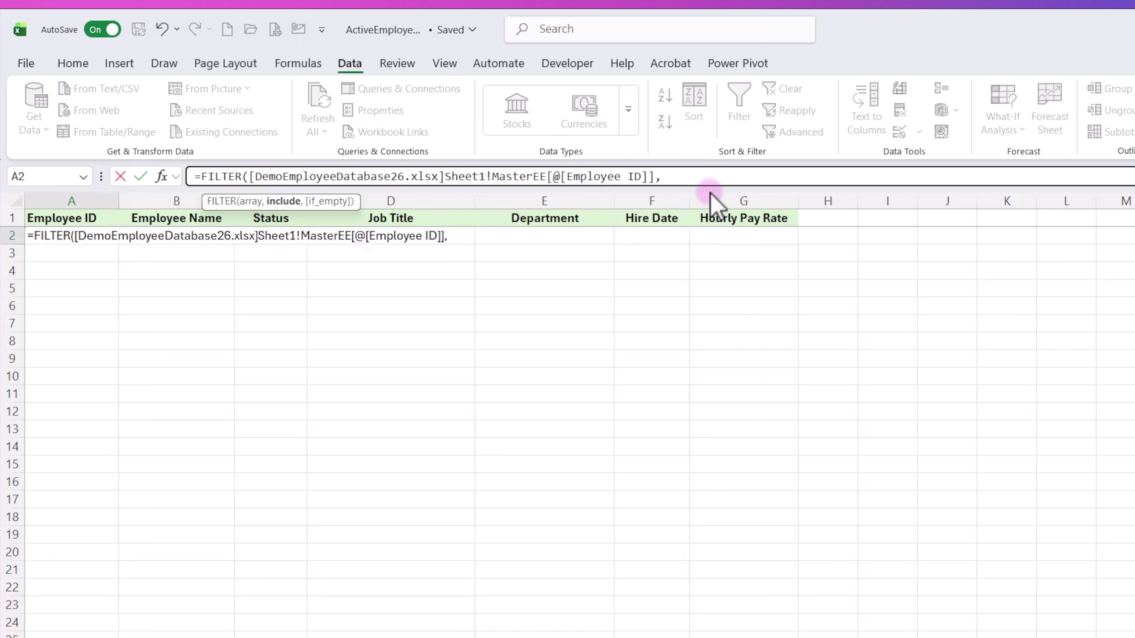
click(691, 179)
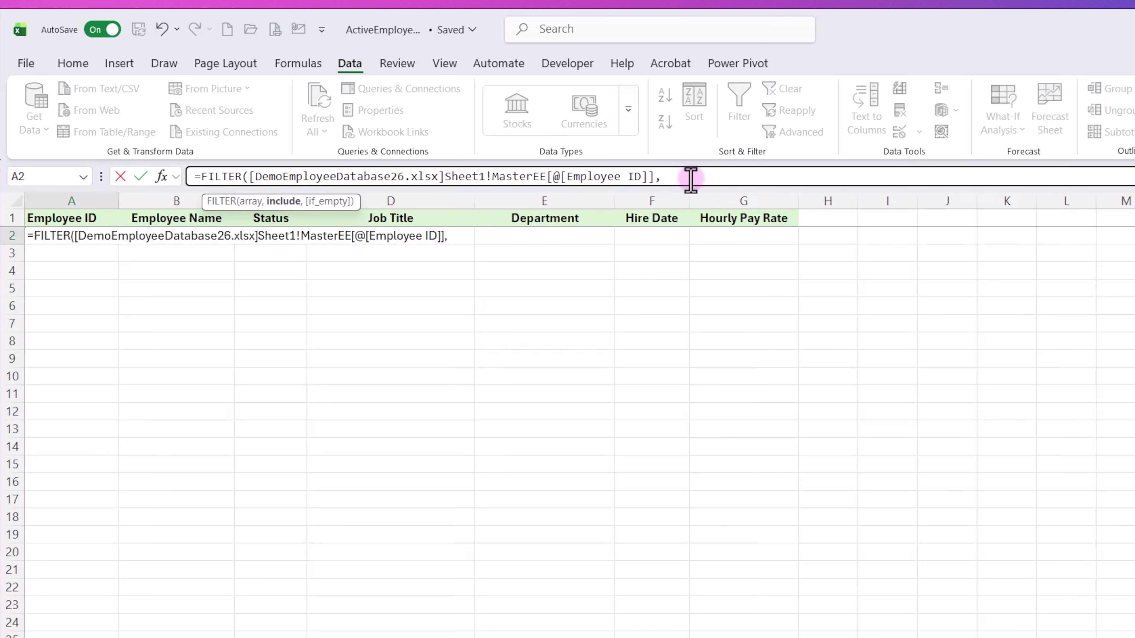
key(ctrl+v)
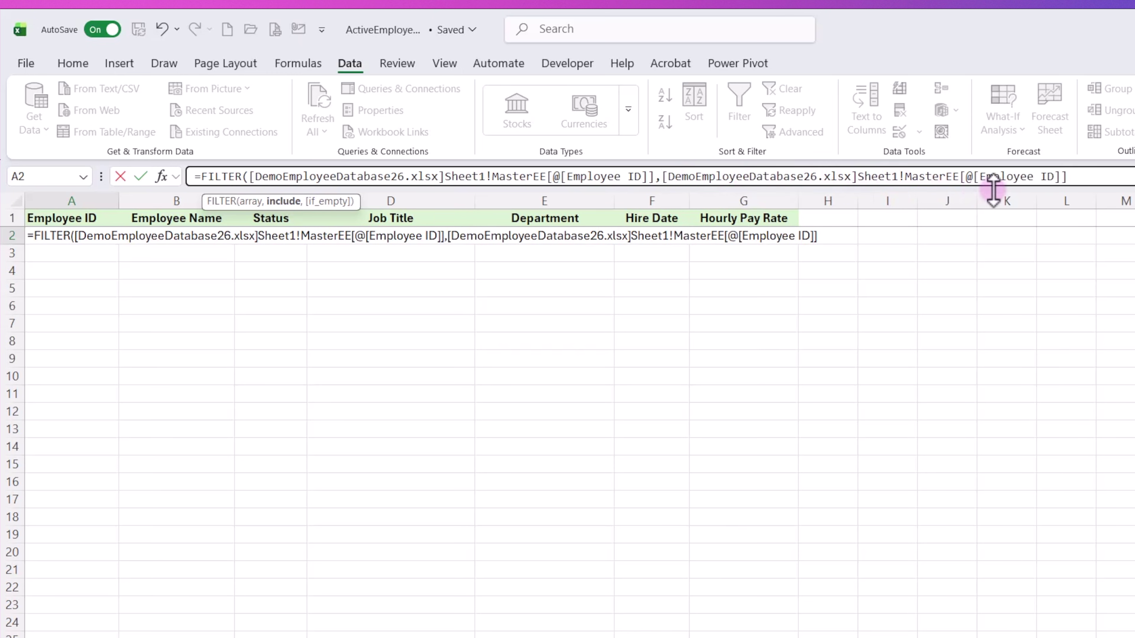
Change the second reference to Status, add ="Active", fix the brackets, and enter the formula
drag(982, 177, 1054, 177)
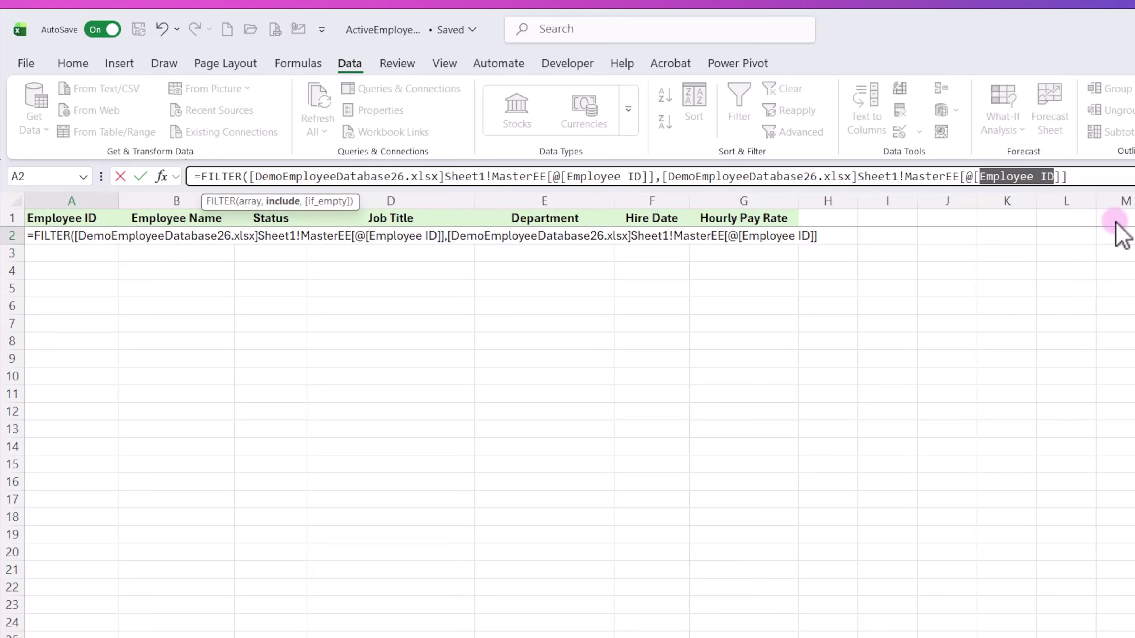
text(Status)
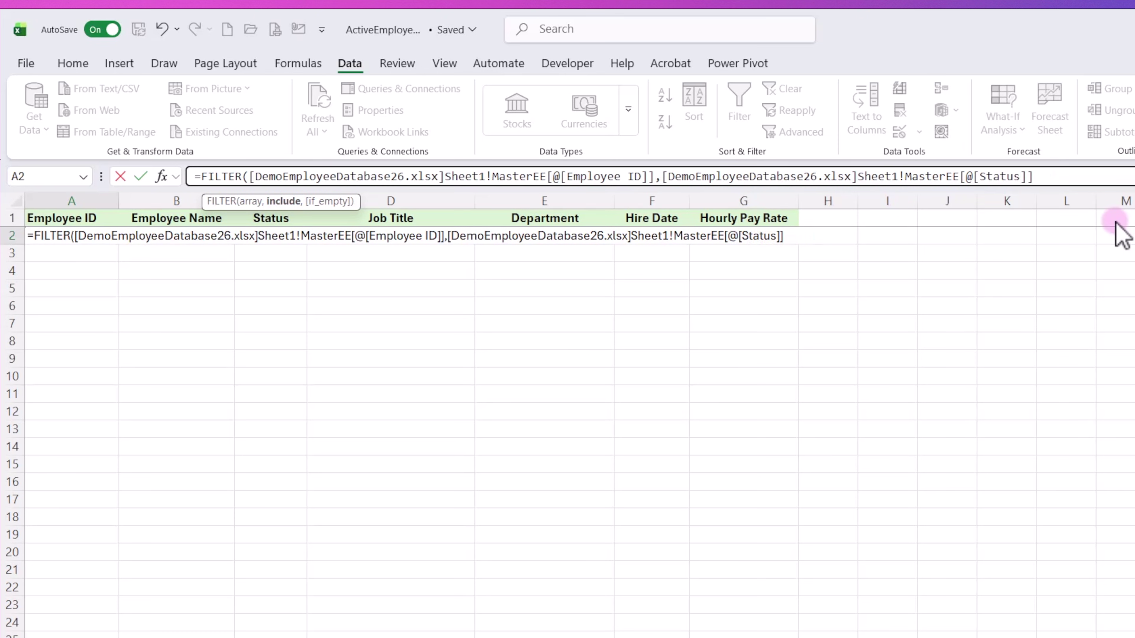
click(1067, 177)
text(=)
key(Left)
key(Left)
text(")
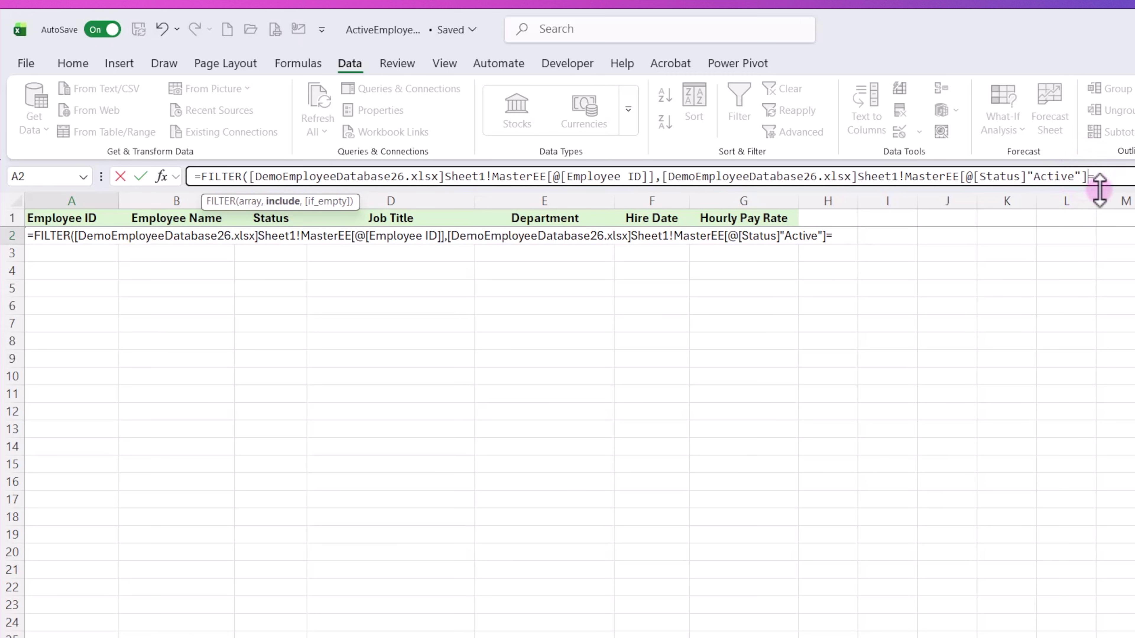
key(BackSpace)
click(1027, 176)
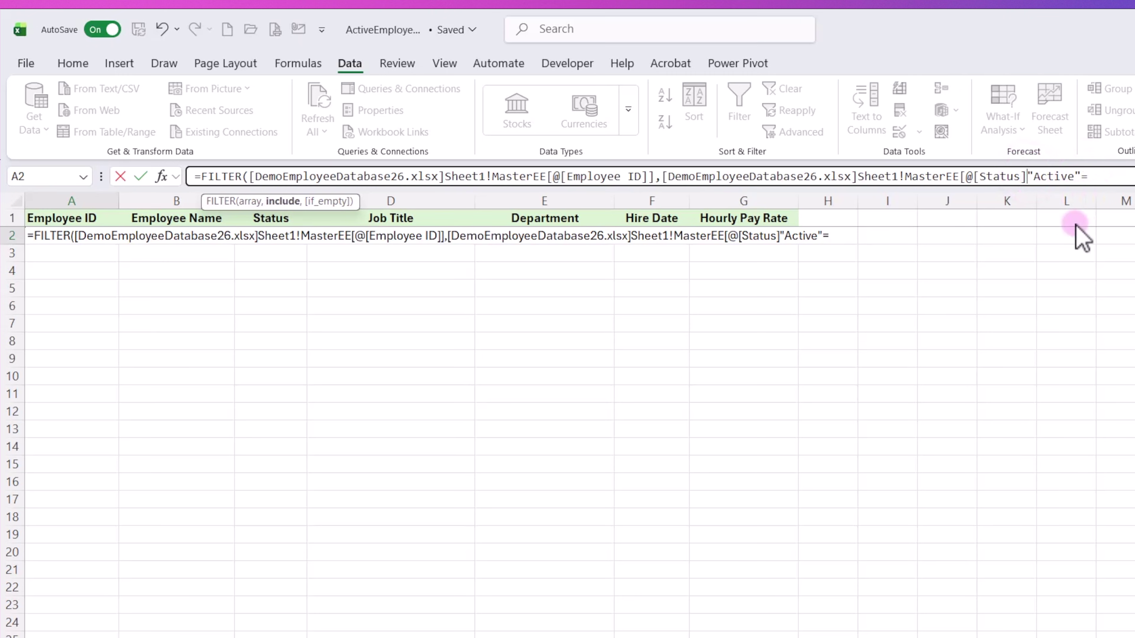
text(]=)
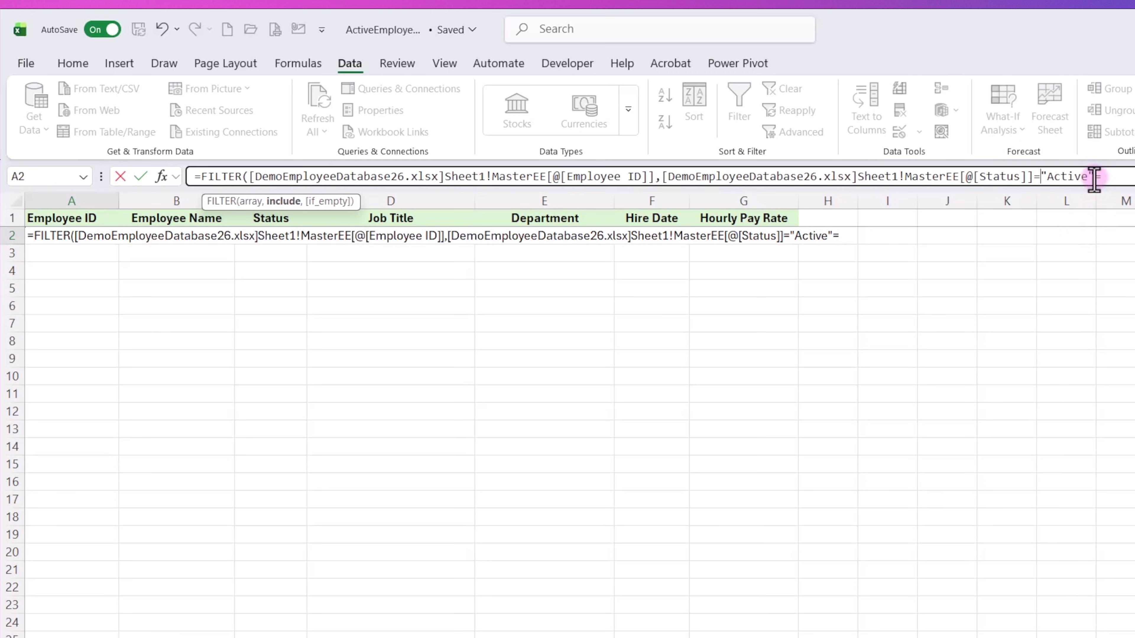
click(1107, 178)
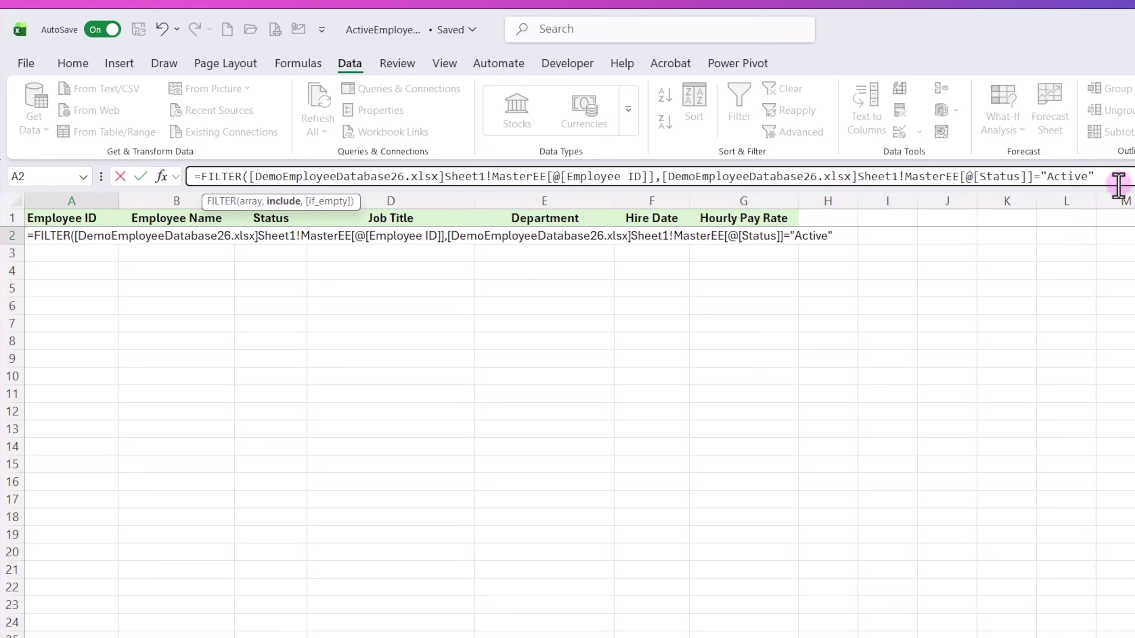
click(1108, 176)
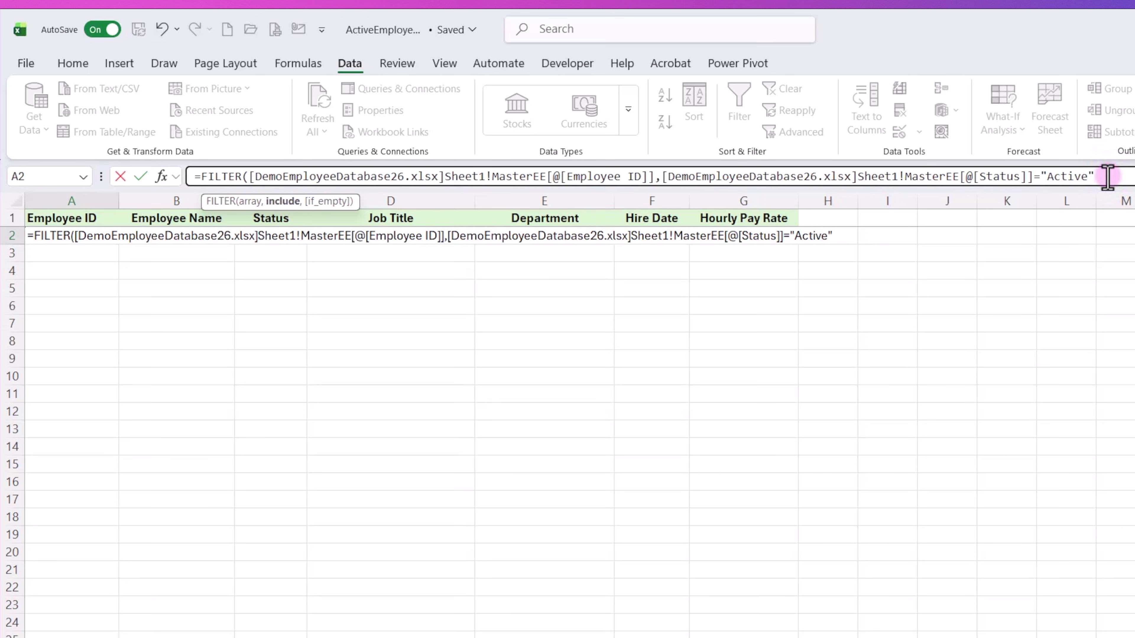
key(Return)
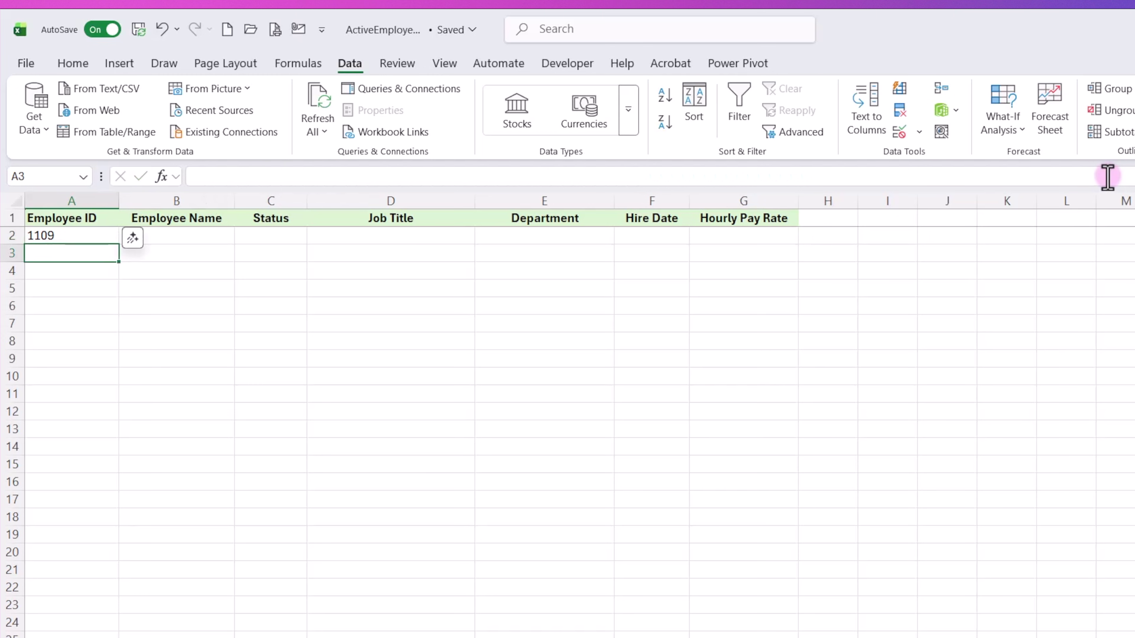
Remove the @ from the Employee ID and Status references in A2's formula and re-enter it
click(72, 235)
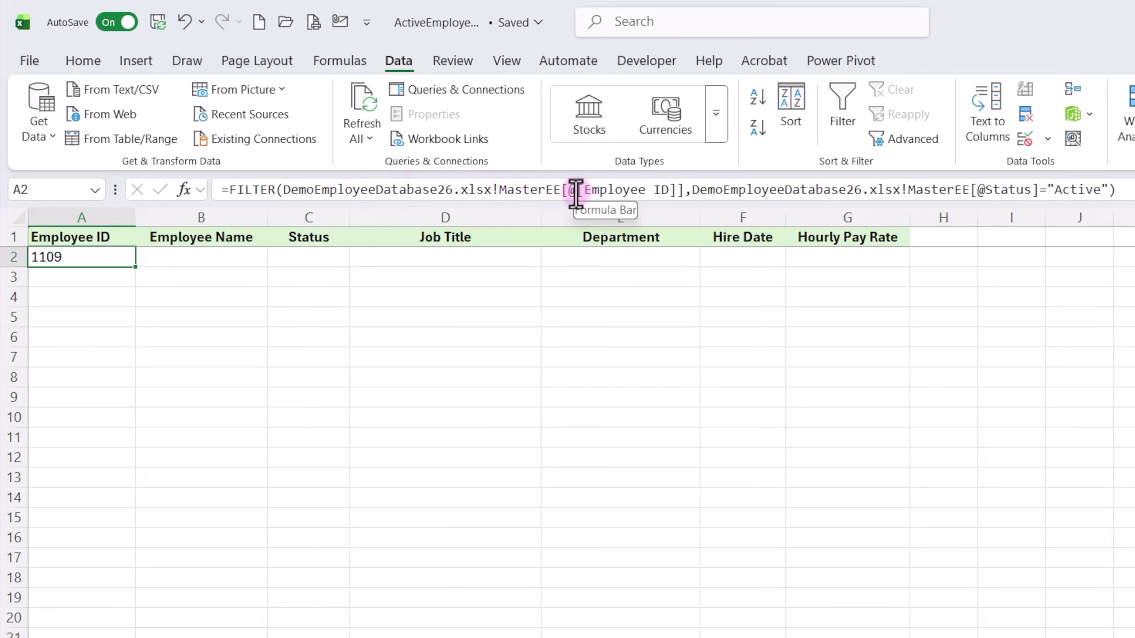
click(576, 190)
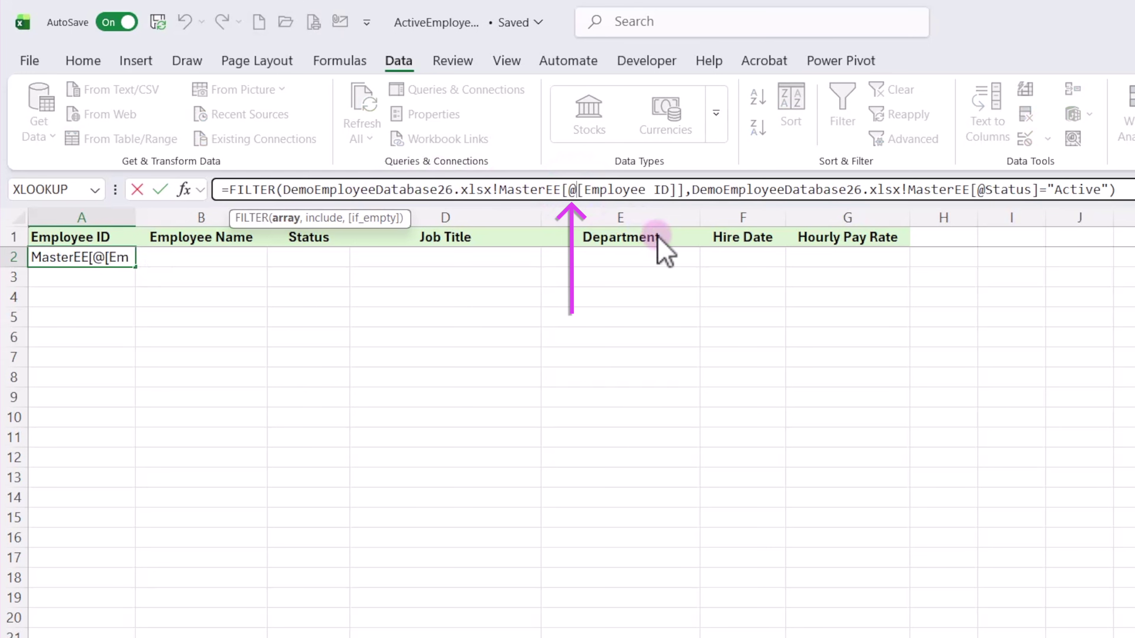
key(BackSpace)
click(976, 189)
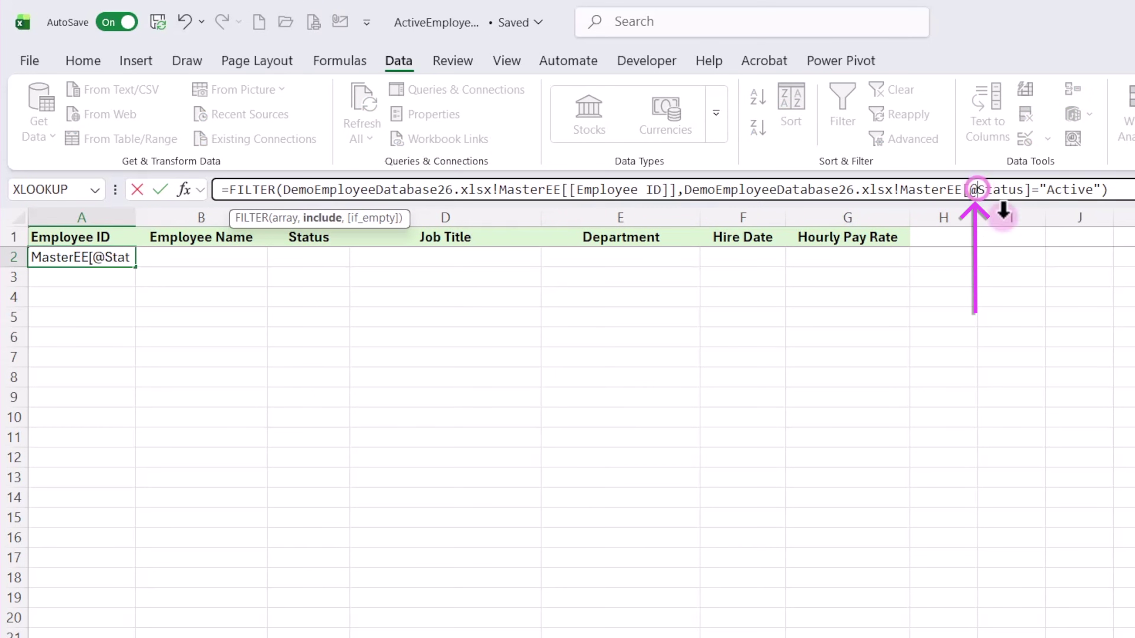
key(BackSpace)
click(1111, 190)
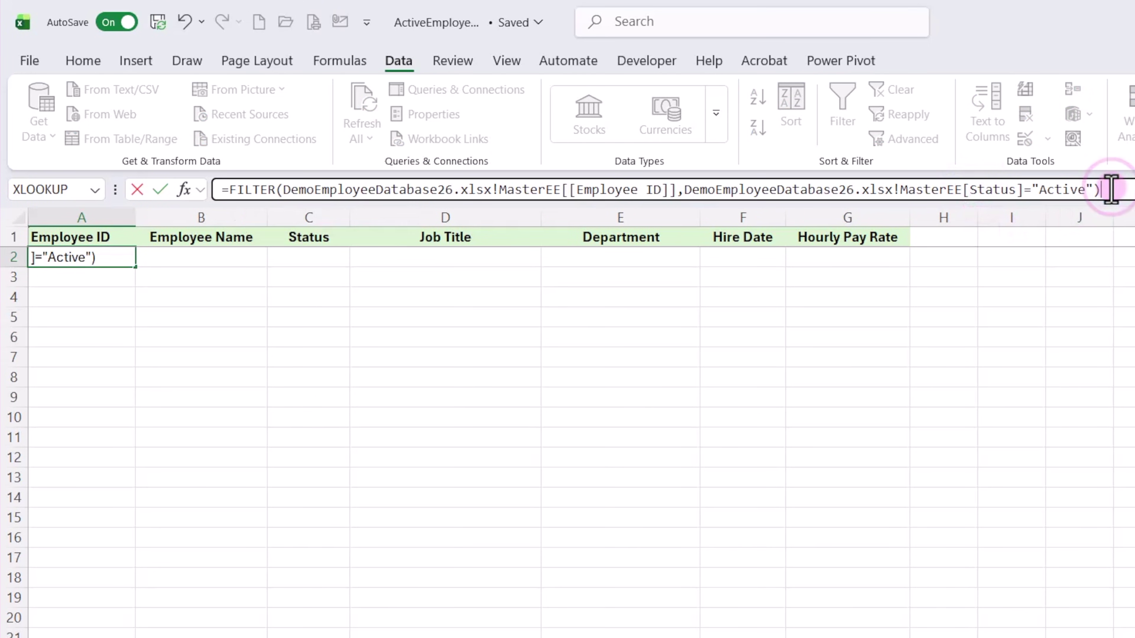
key(Return)
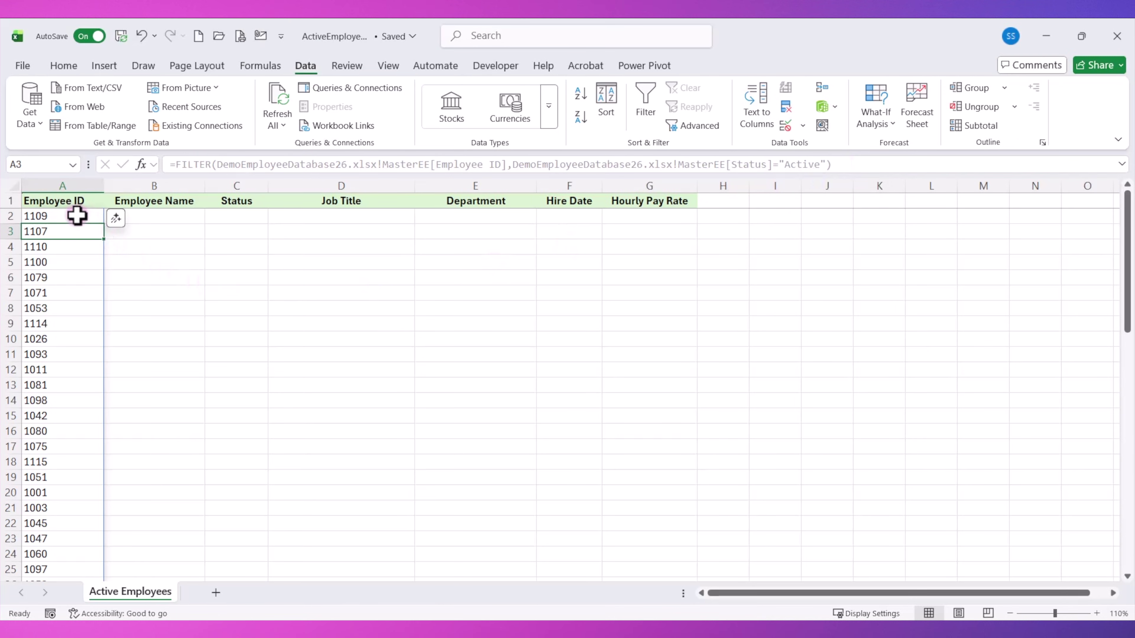
Fill A2's FILTER formula across row 2 through the Hourly Pay Rate column G
click(77, 216)
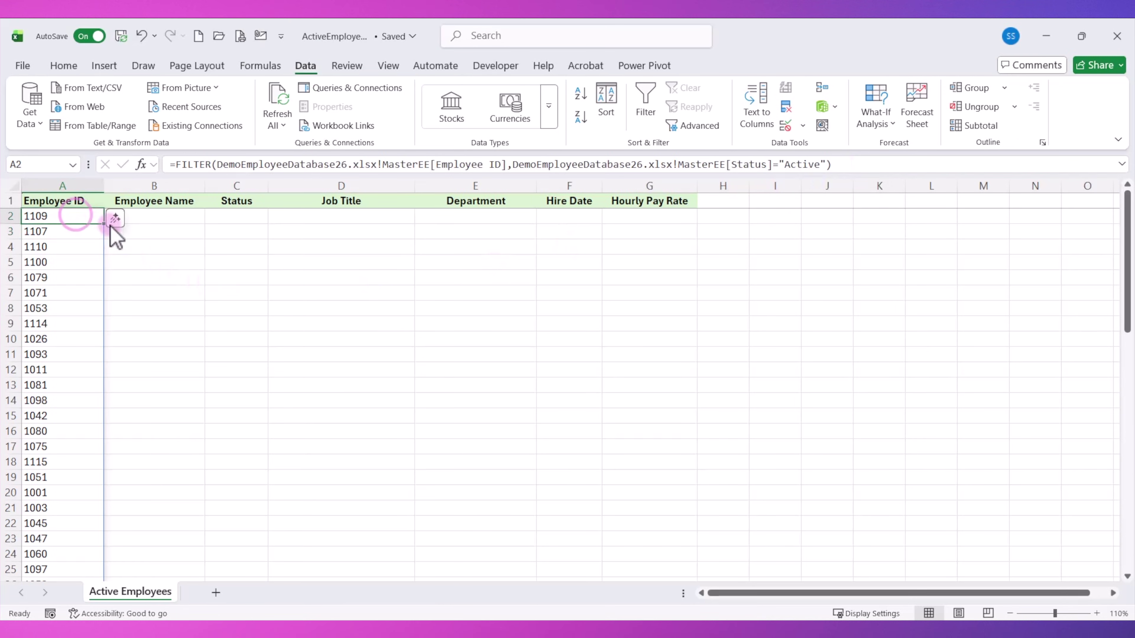
drag(105, 227, 649, 229)
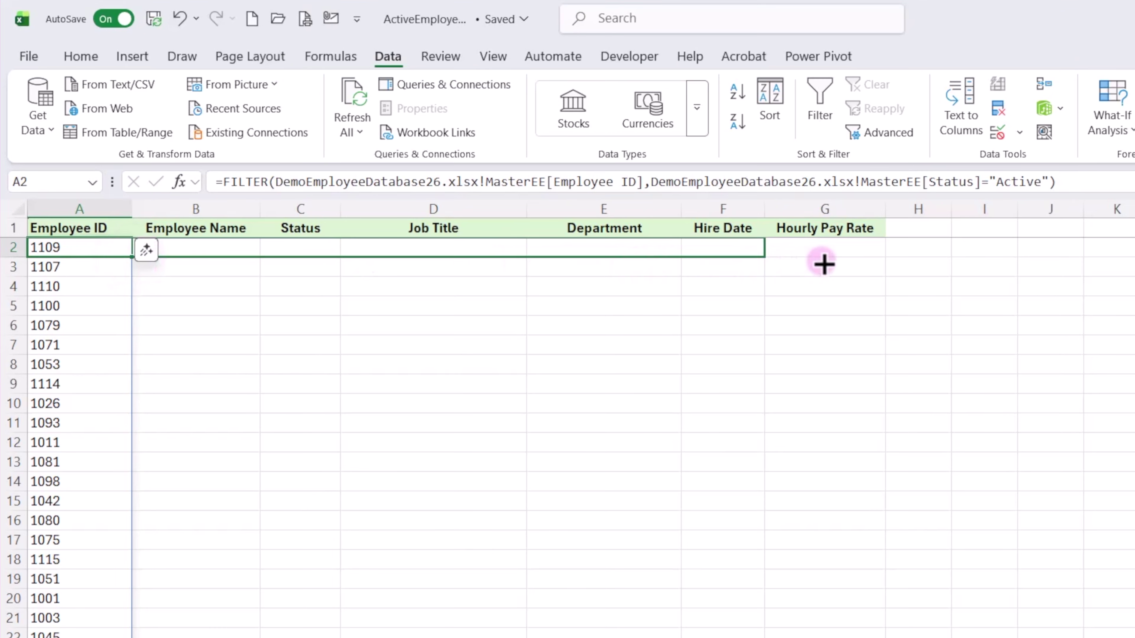
drag(823, 264, 841, 263)
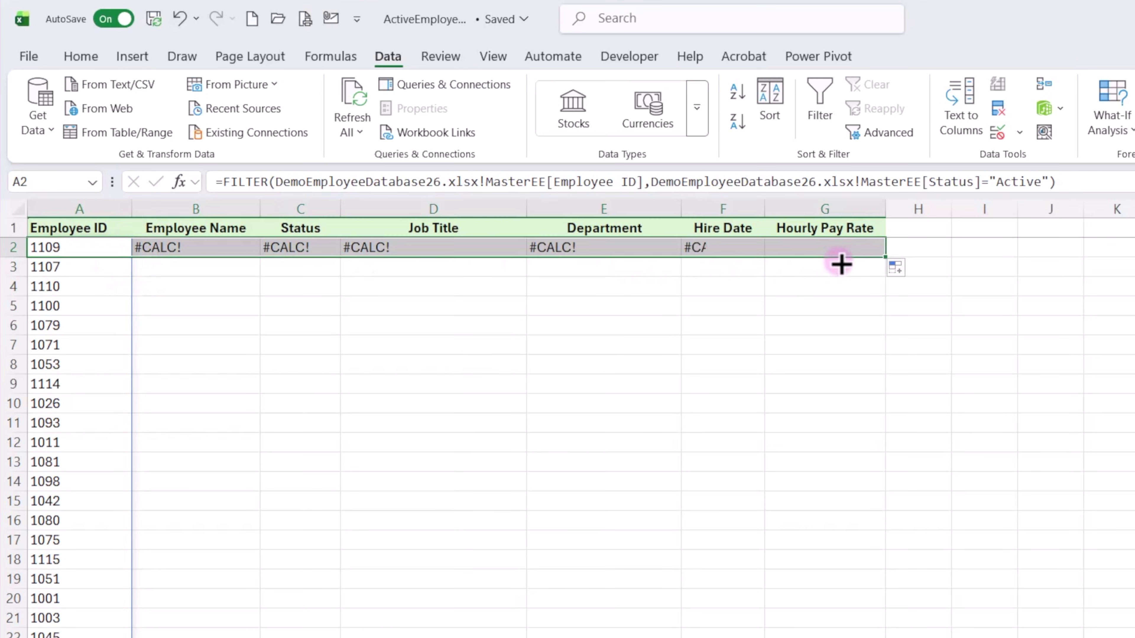
Fix B2's condition to test MasterEE[Status] instead of Job Title
click(178, 247)
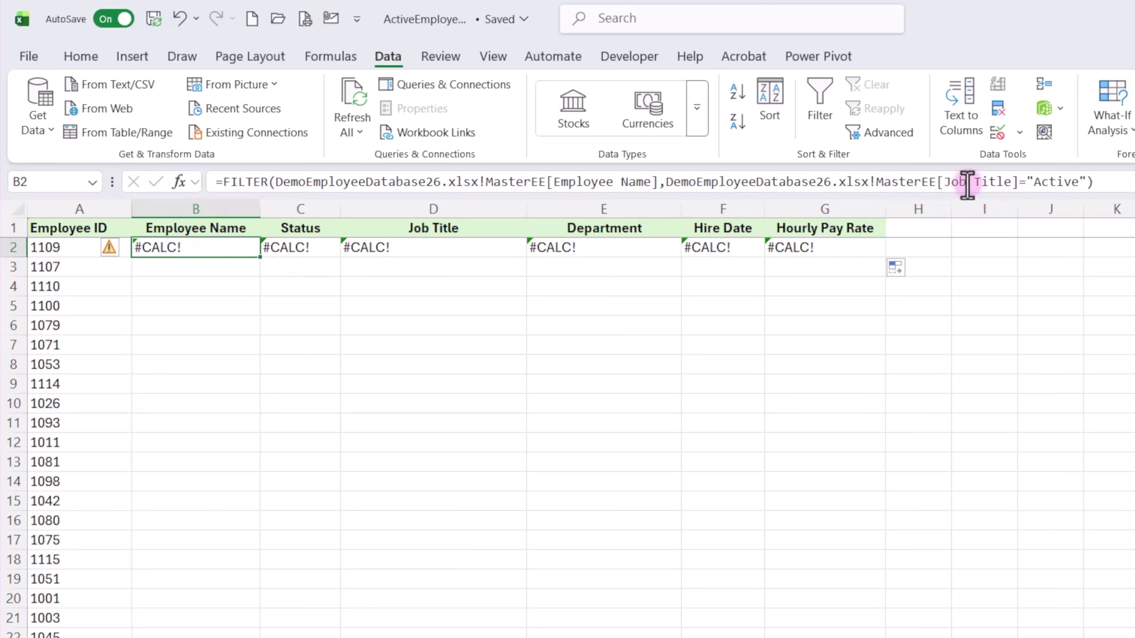
drag(943, 183, 1012, 184)
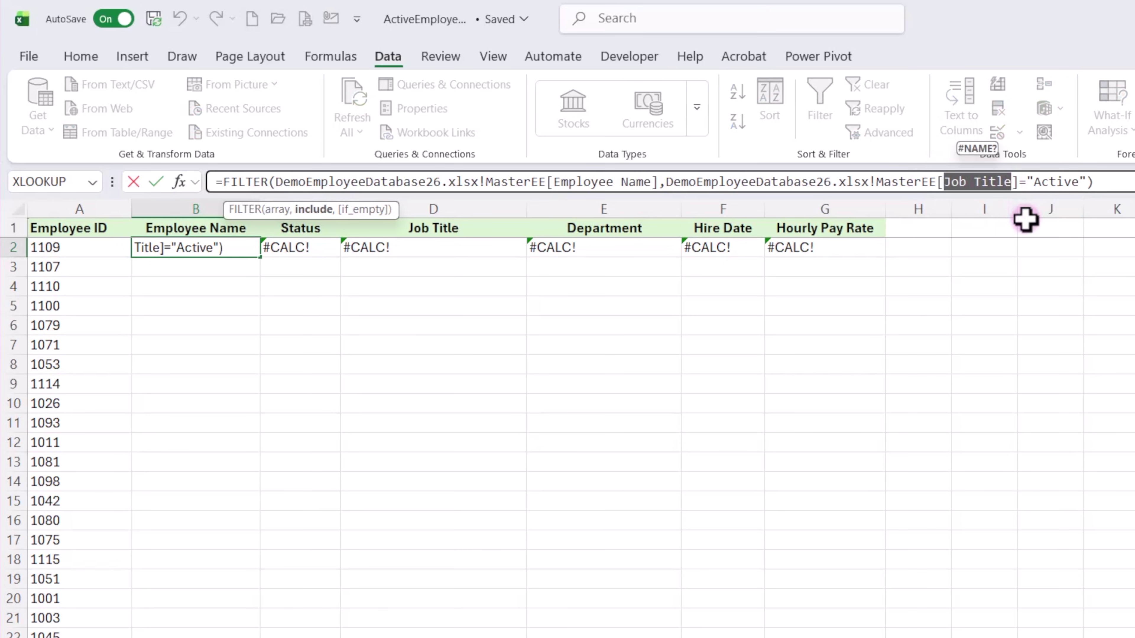
text(Status)
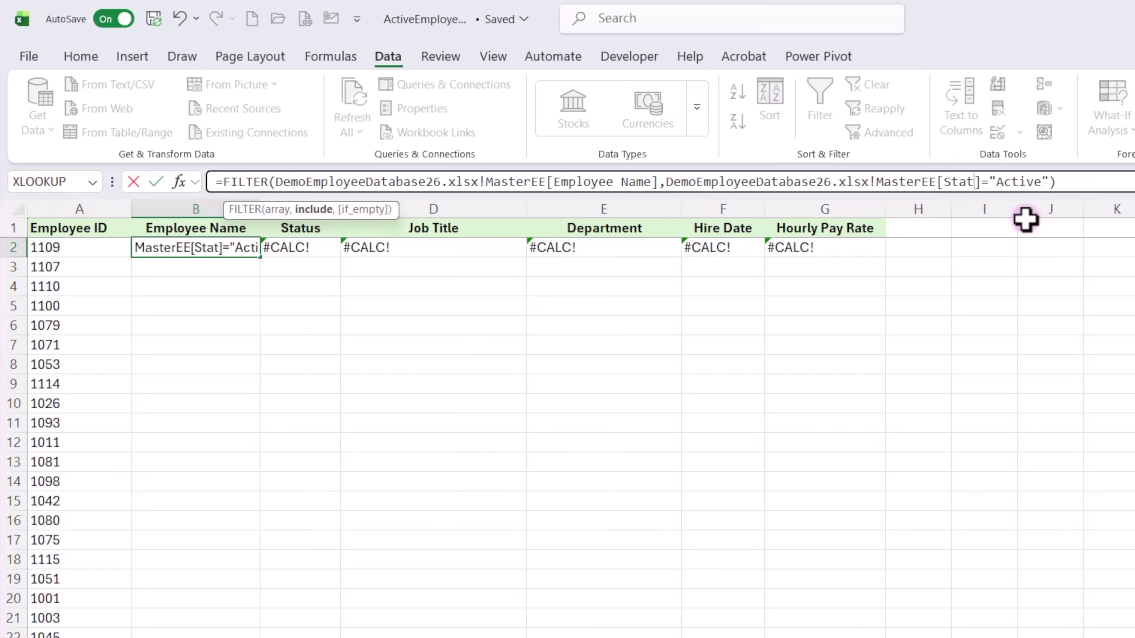
drag(988, 184, 945, 182)
click(303, 252)
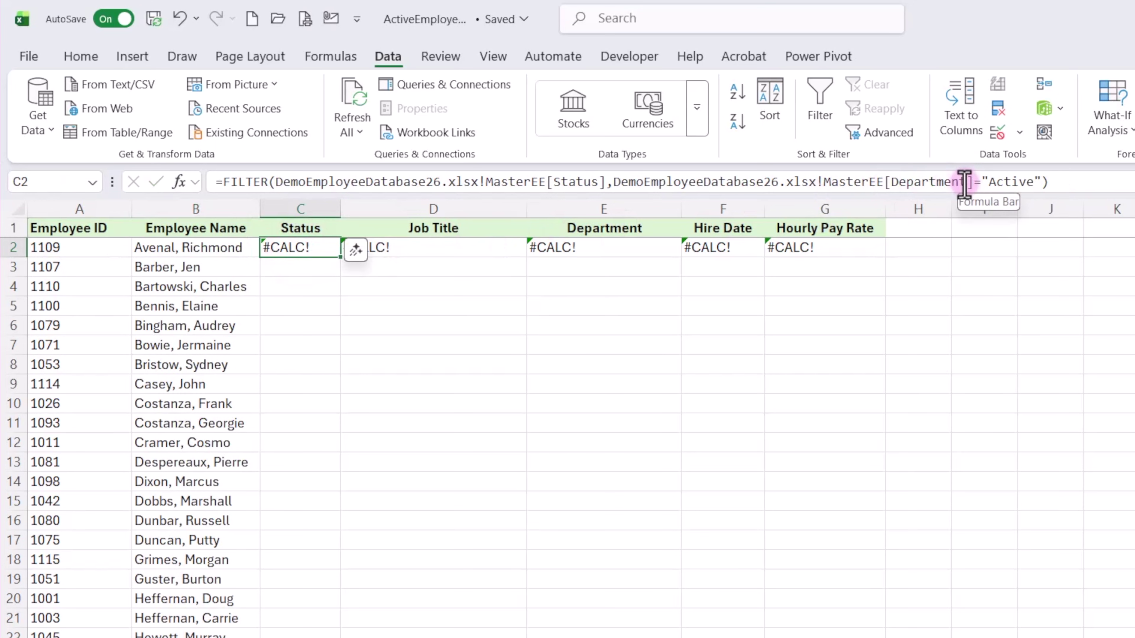
Fix C2's condition to test MasterEE[Status] instead of Department
drag(966, 182, 895, 183)
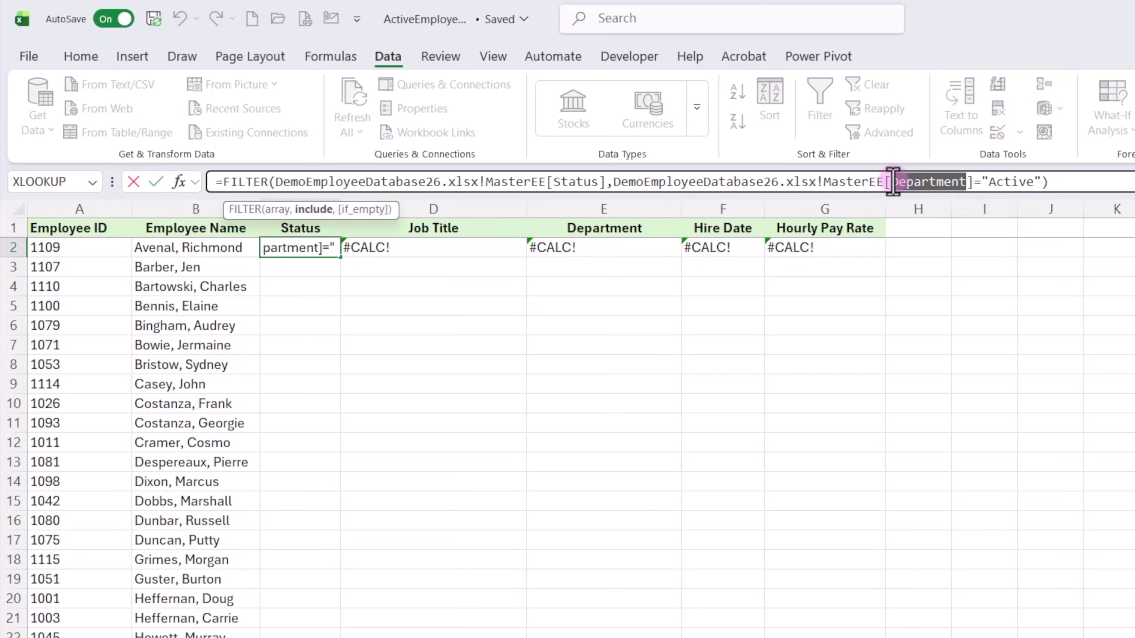
text(Status)
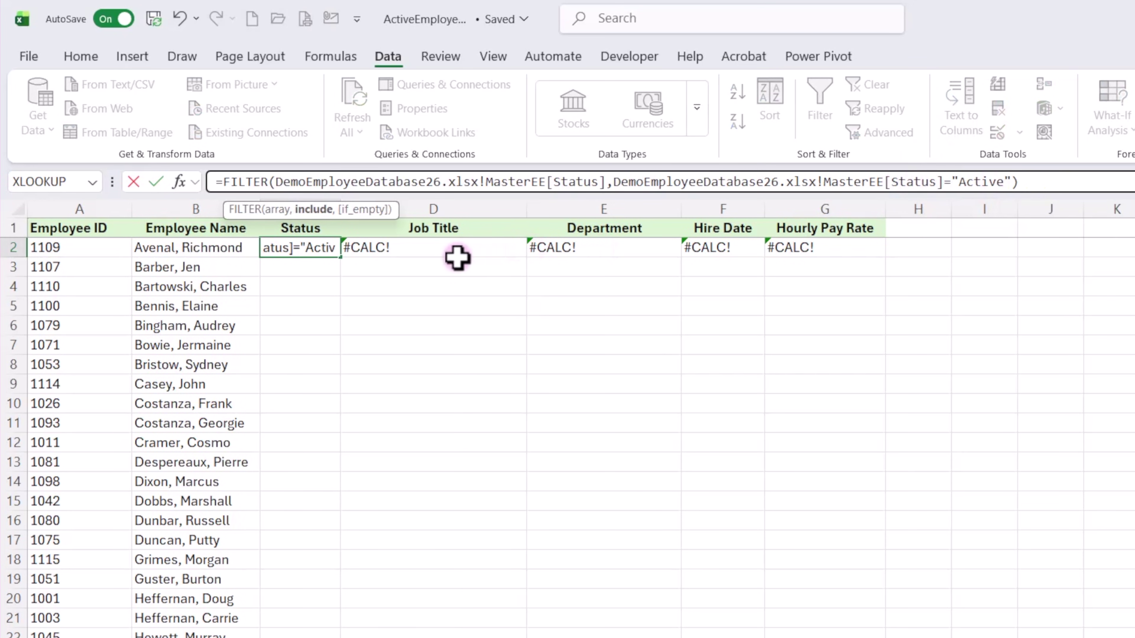
click(448, 251)
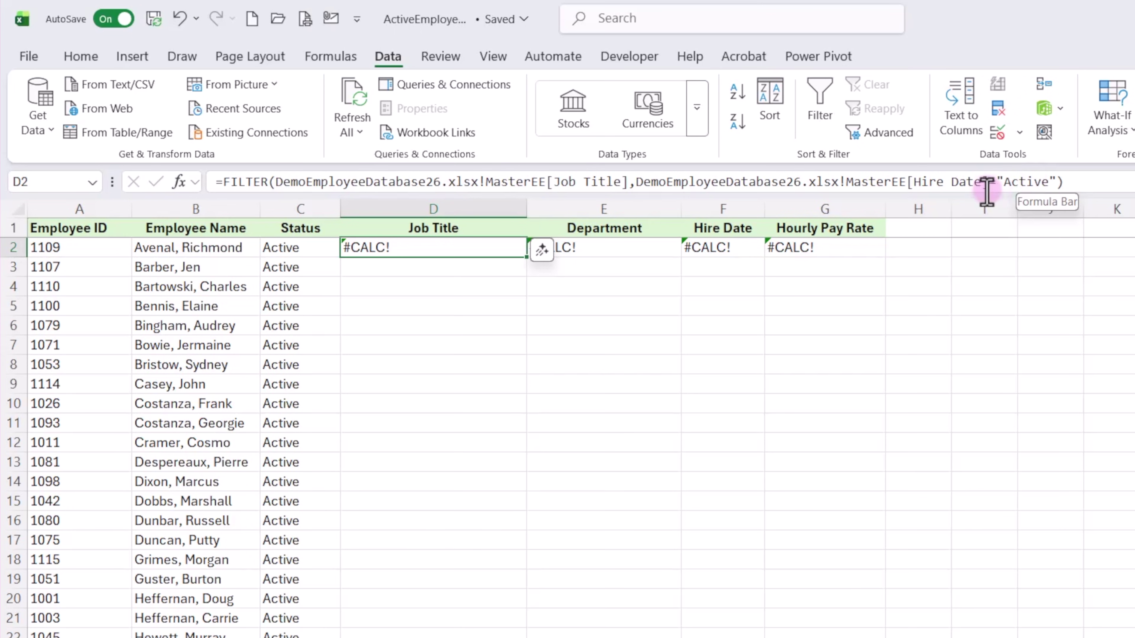
Change the Job Title and Department formulas' conditions to test MasterEE[Status]
drag(979, 183, 911, 183)
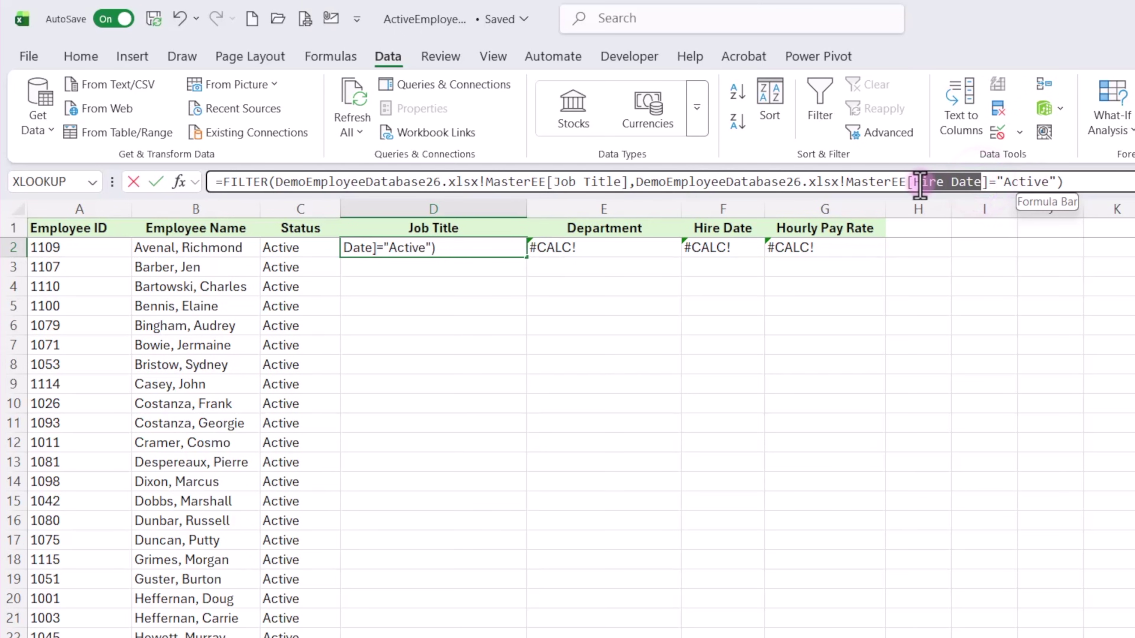
text(Status)
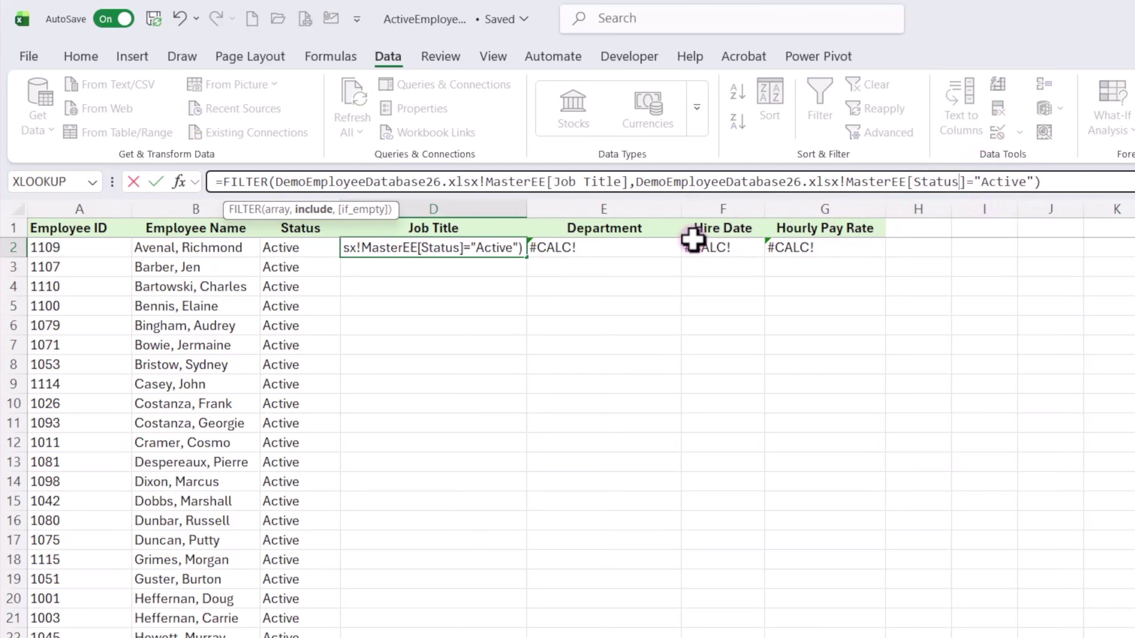
click(646, 251)
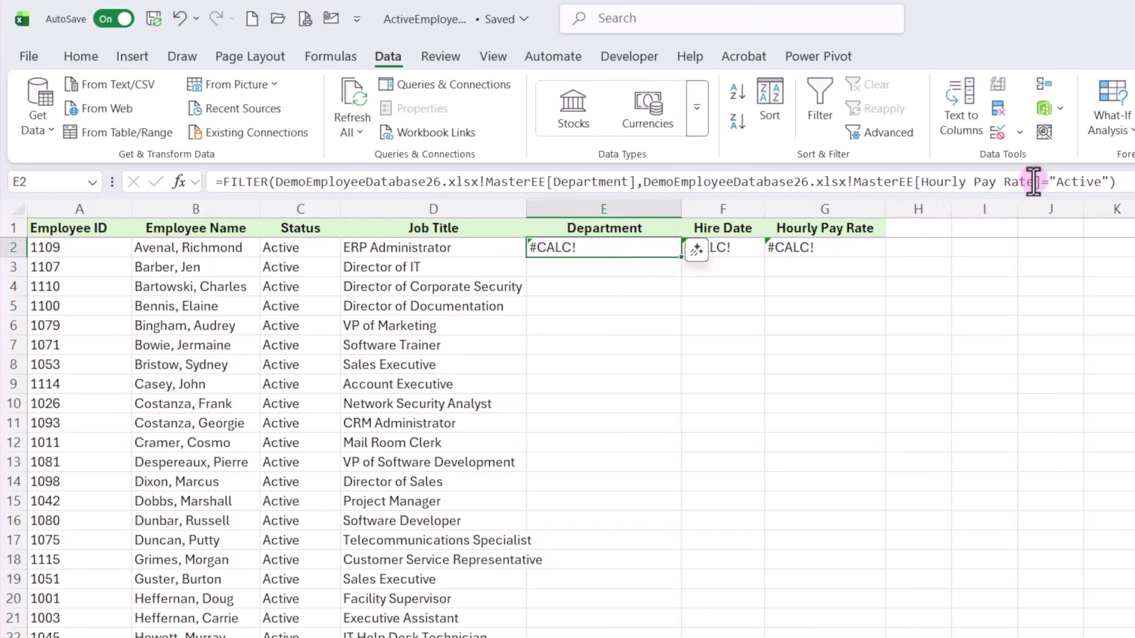
drag(1034, 182, 918, 184)
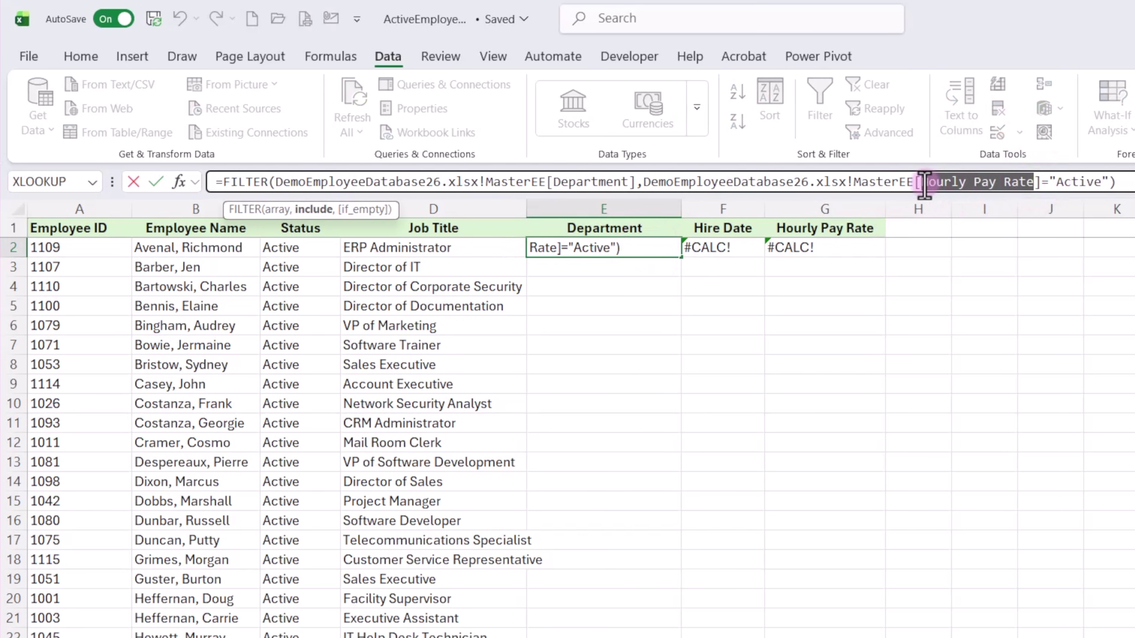
text(Status)
click(1066, 181)
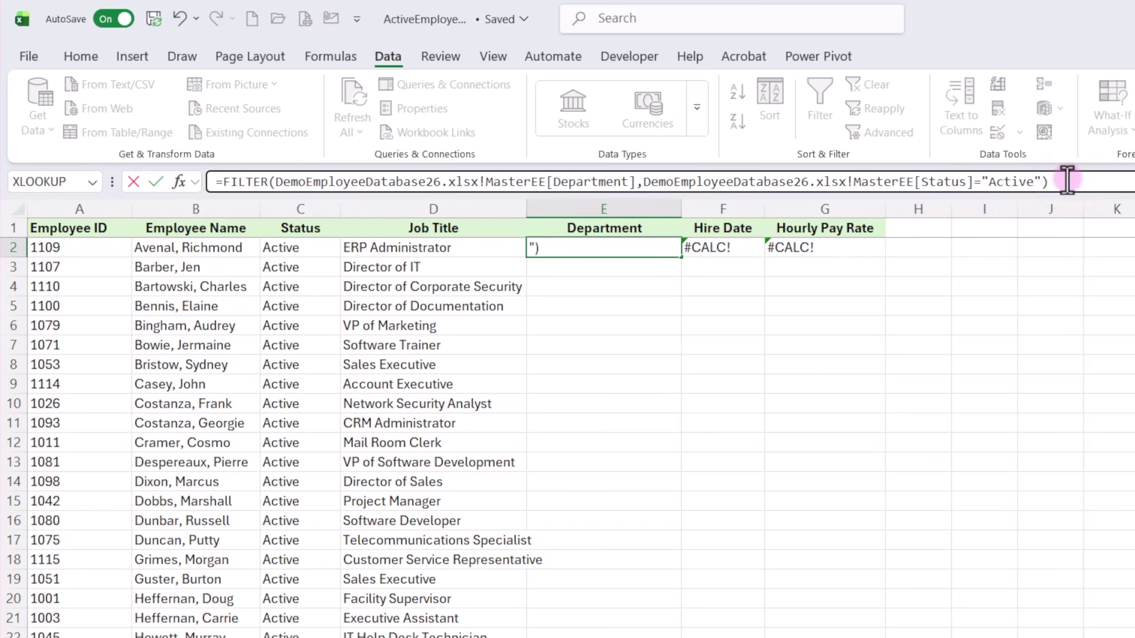
key(Return)
Change the Hire Date and Hourly Pay Rate formulas' conditions to test MasterEE[Status]
click(745, 250)
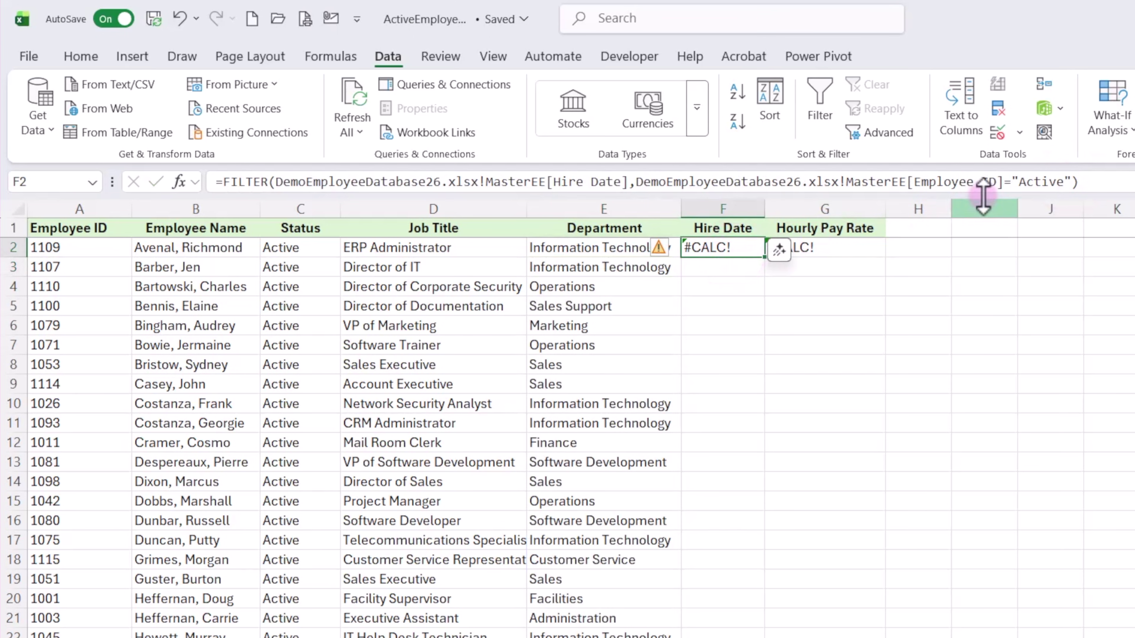
drag(995, 183, 916, 183)
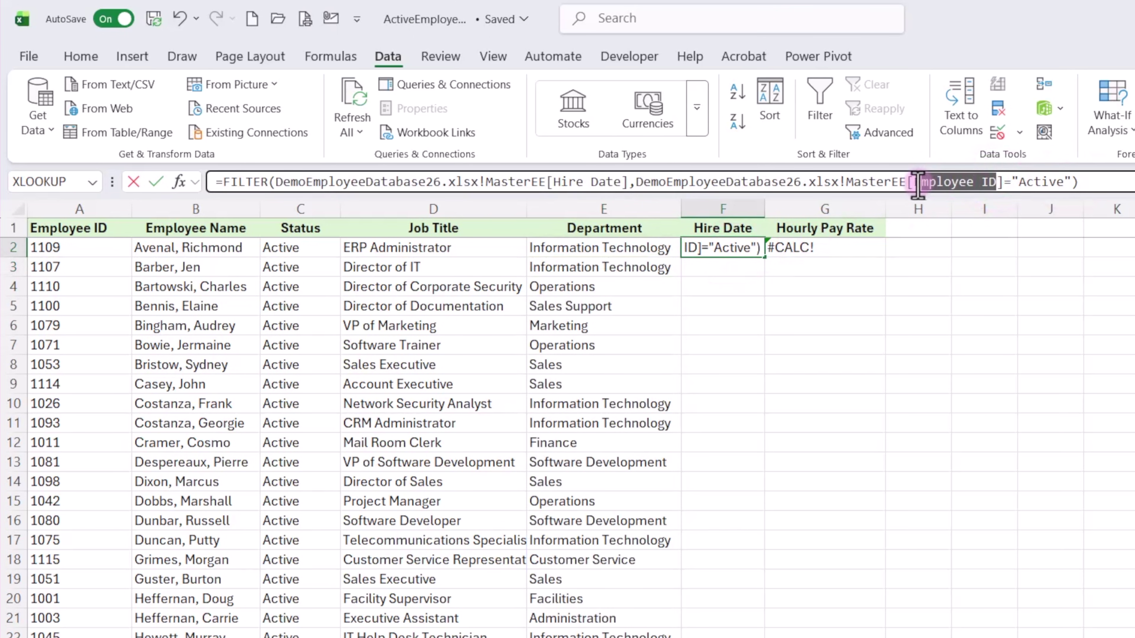
text(Status)
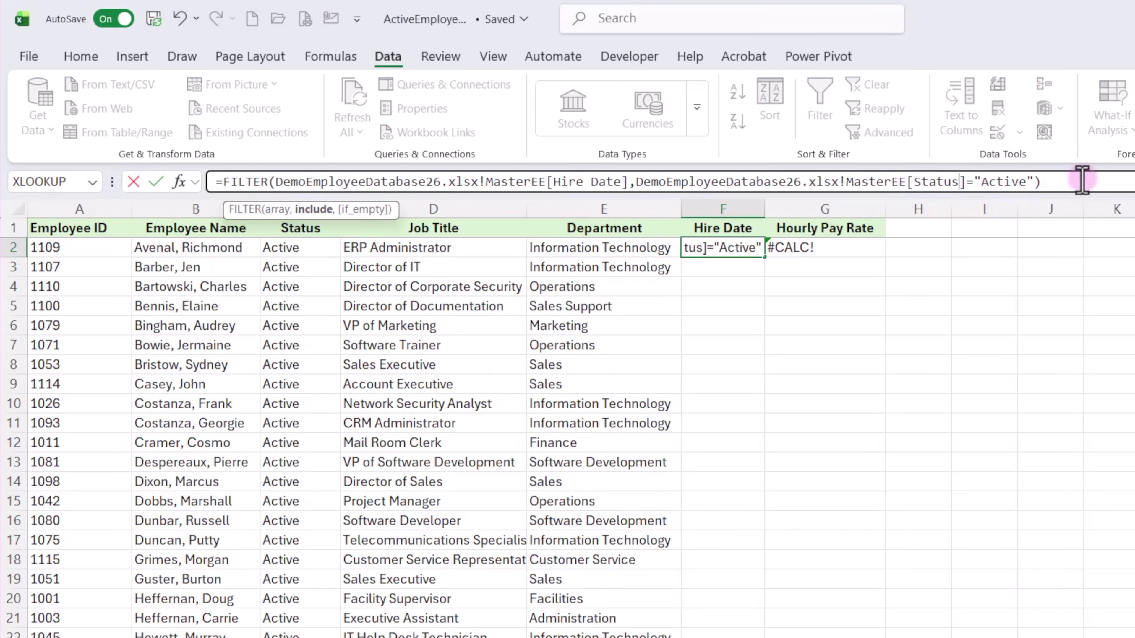
click(1082, 180)
key(Return)
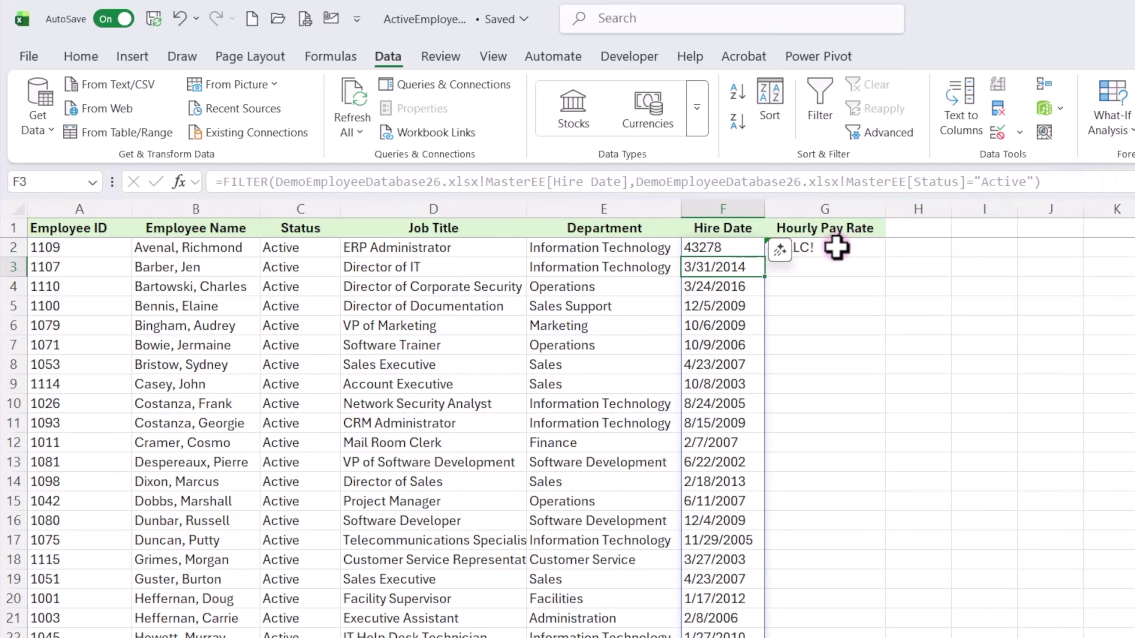
click(836, 249)
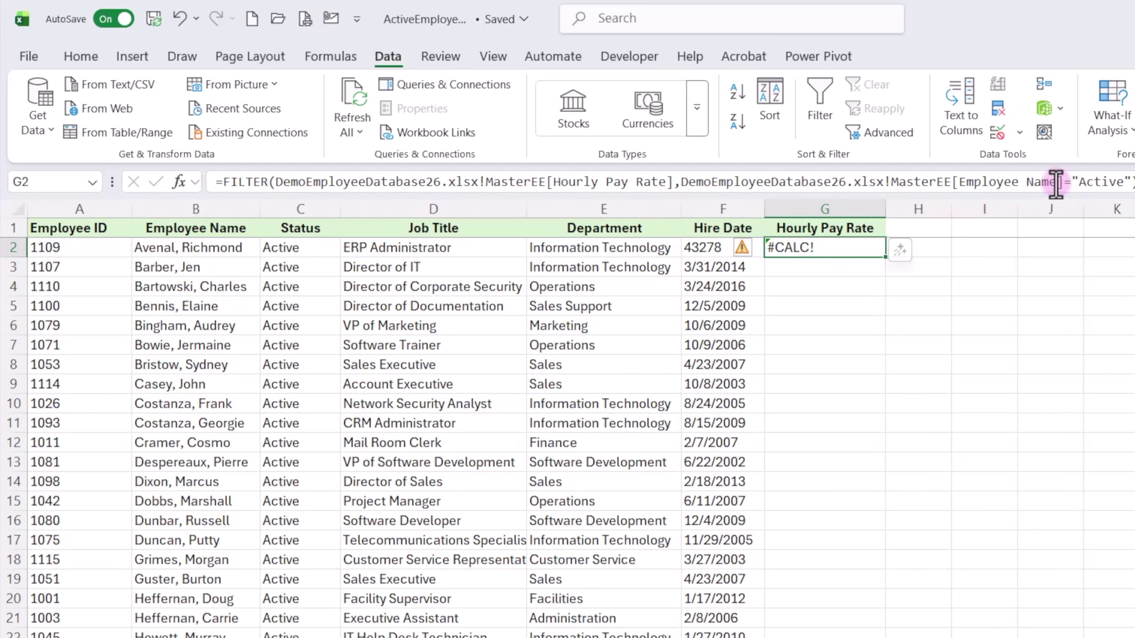
drag(1055, 183, 971, 184)
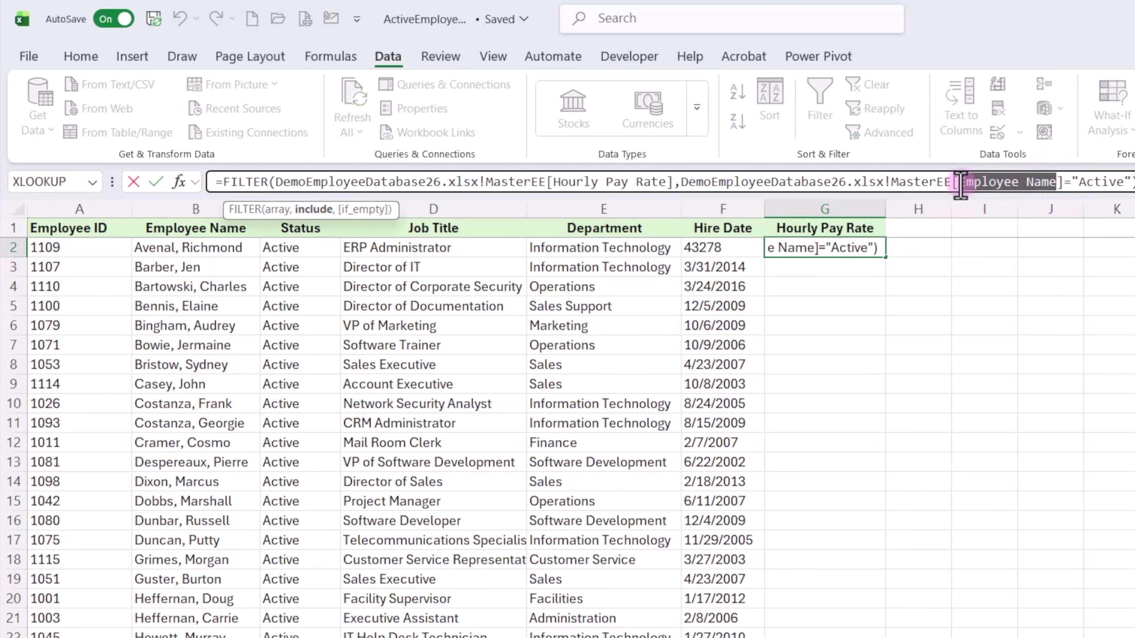
text(Status)
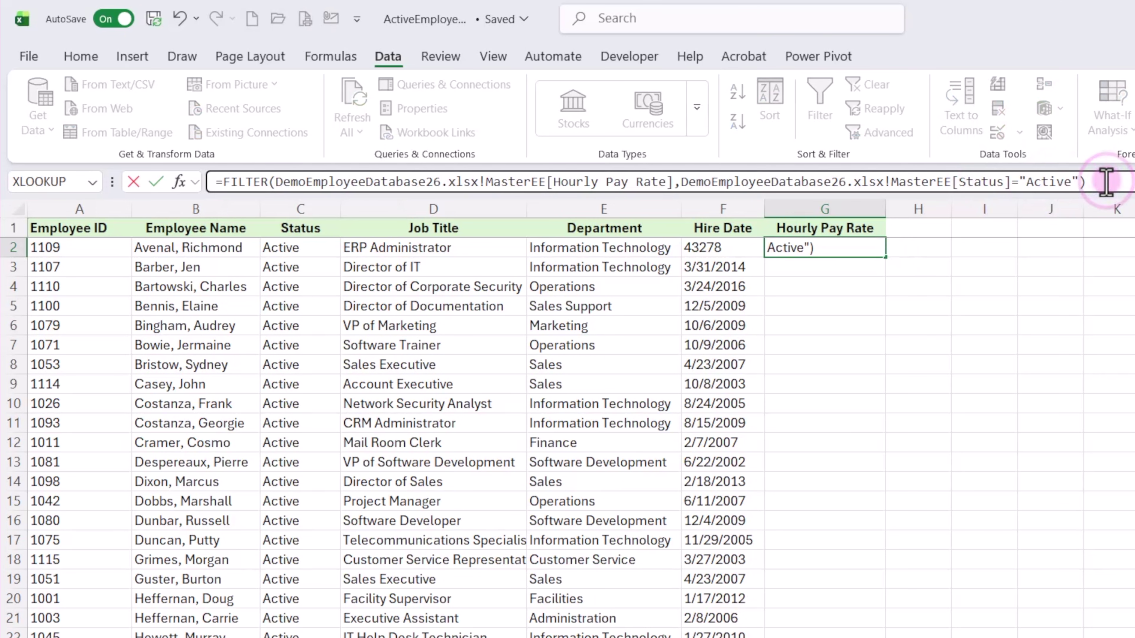
key(Return)
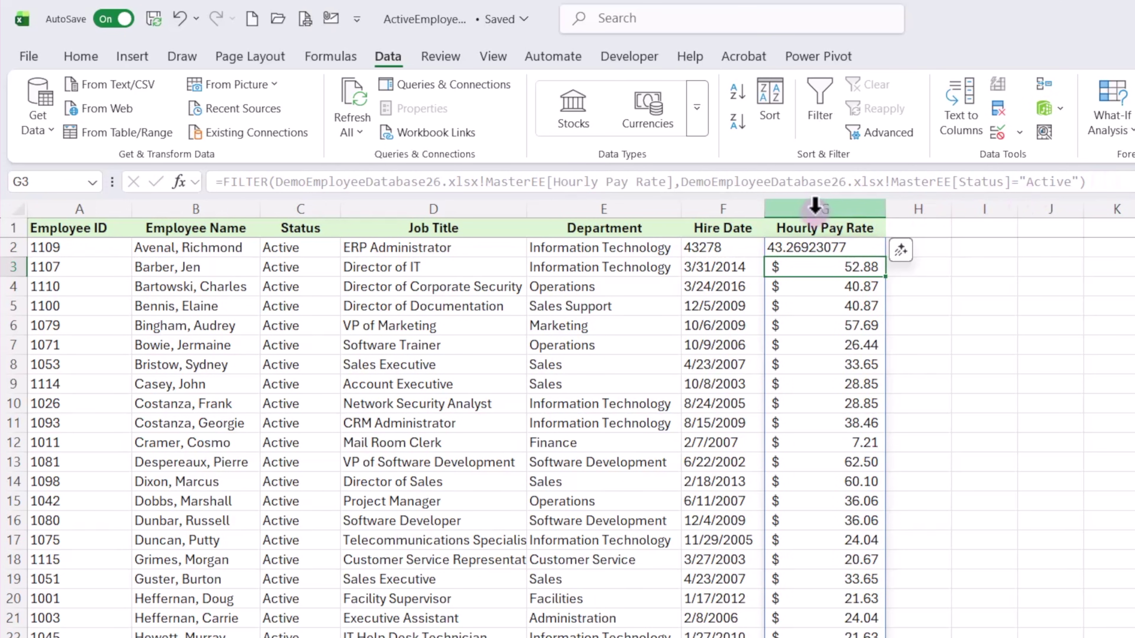
Apply Accounting Number Format to the Hourly Pay Rate column G
click(818, 208)
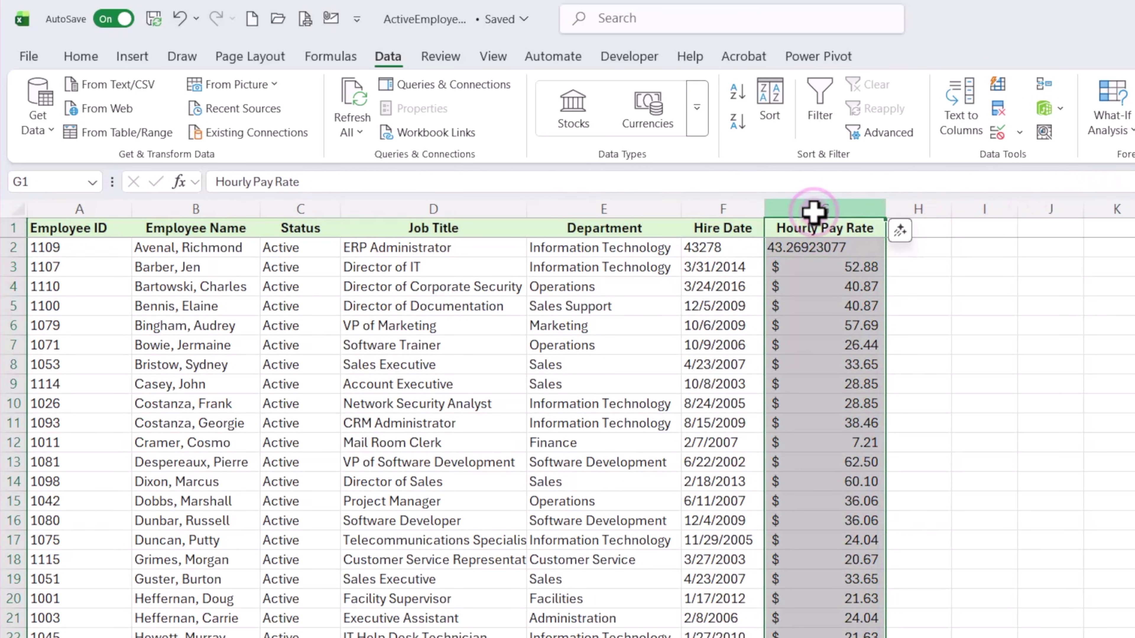
click(85, 56)
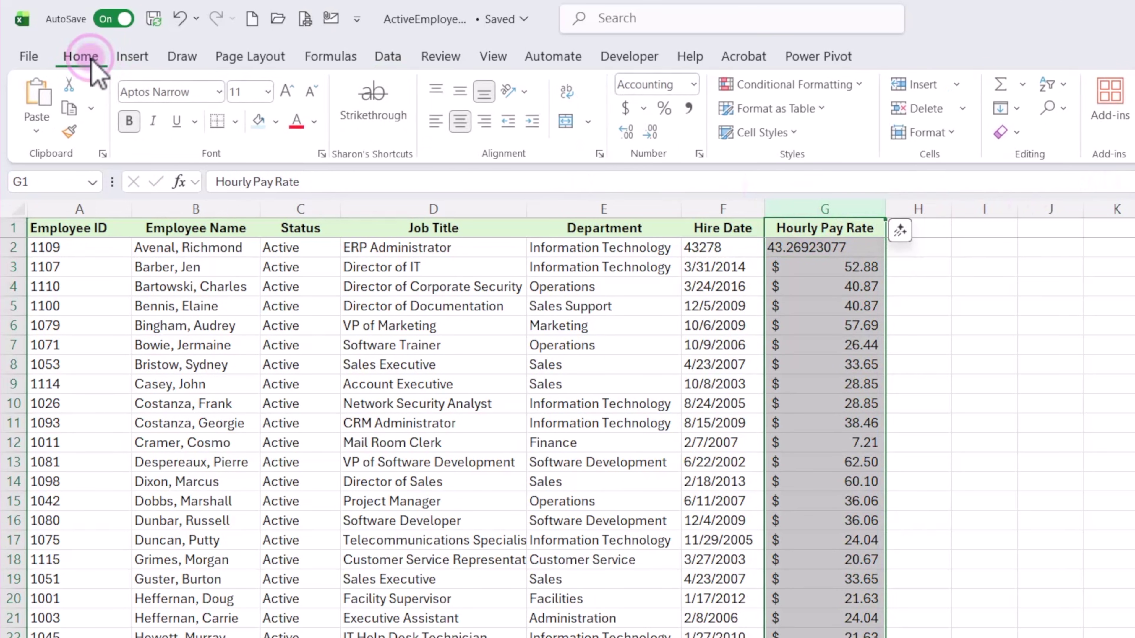
click(626, 108)
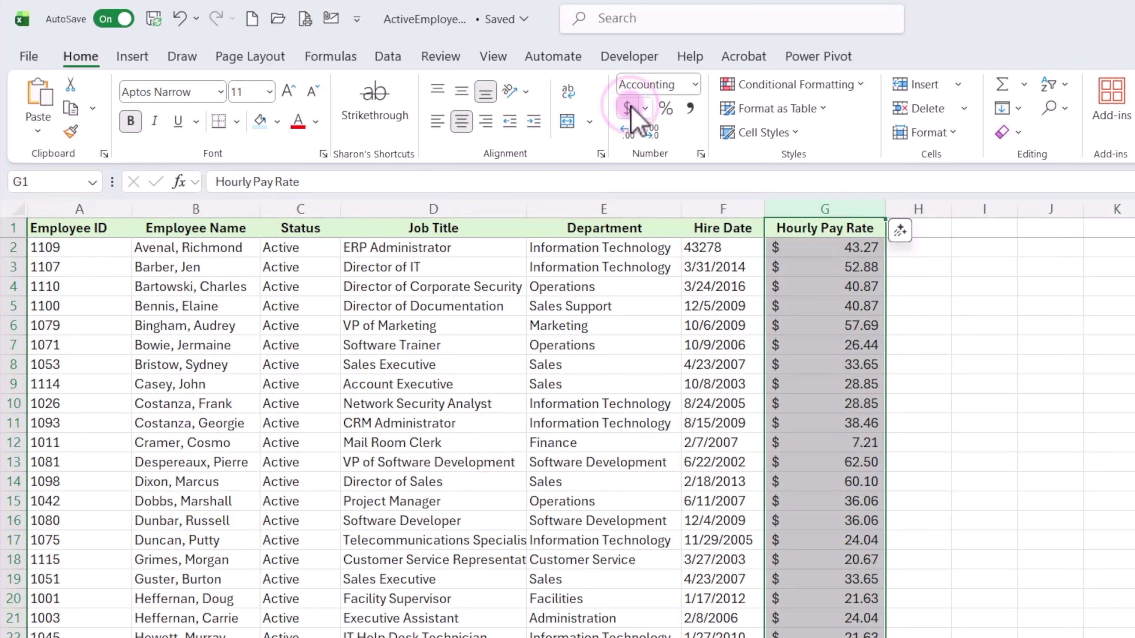
Format the Hire Date column F with the Date number category
click(722, 206)
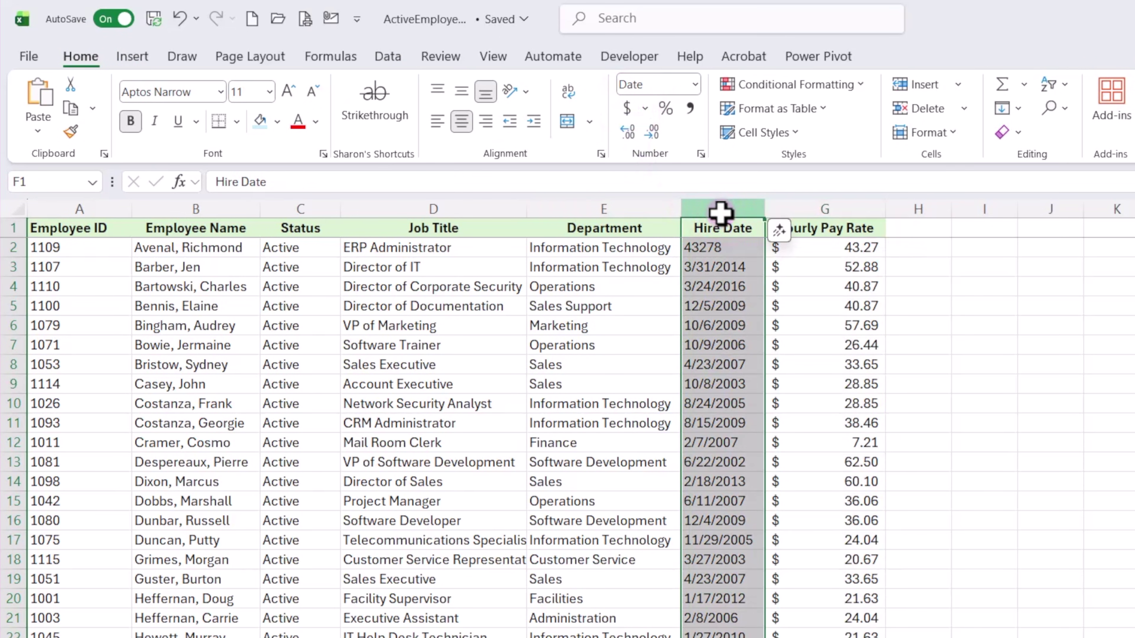
right_click(721, 207)
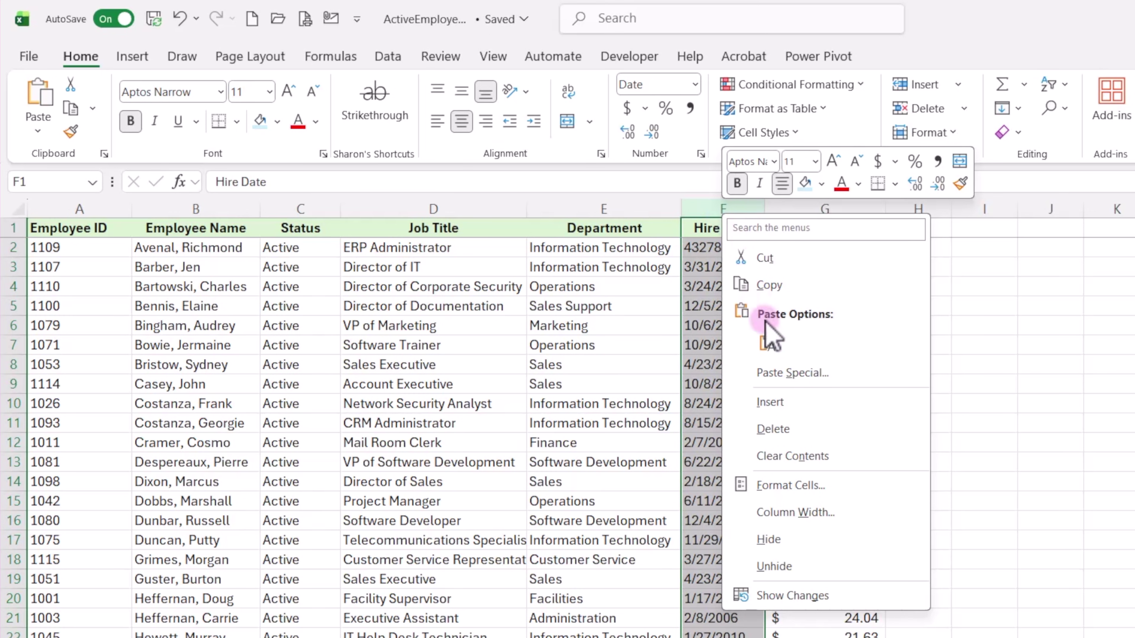
click(812, 492)
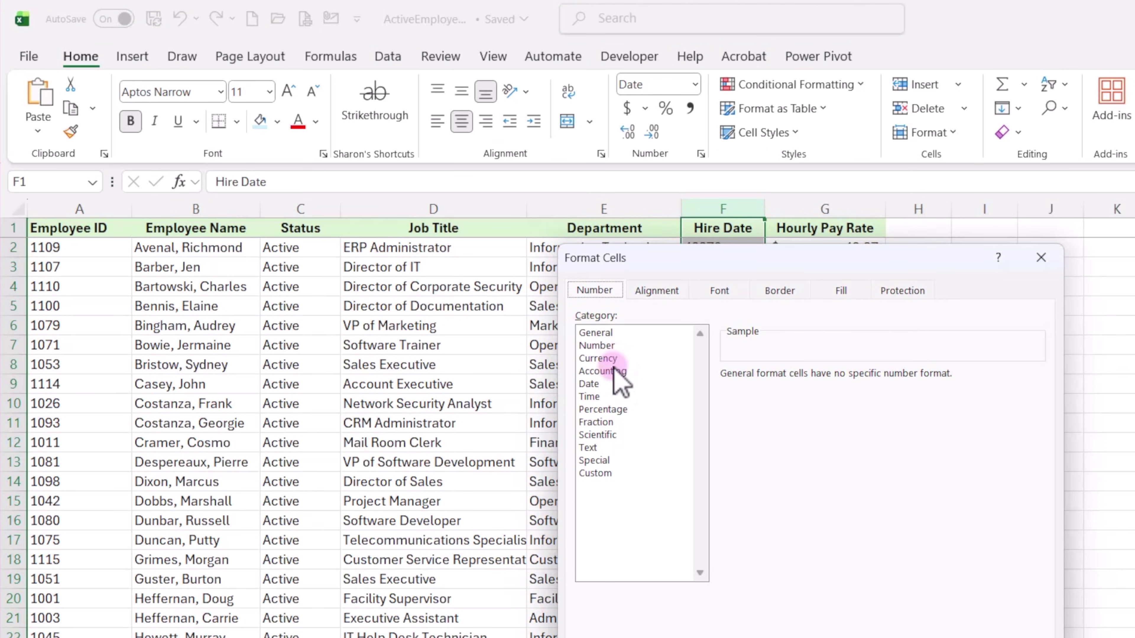
click(590, 383)
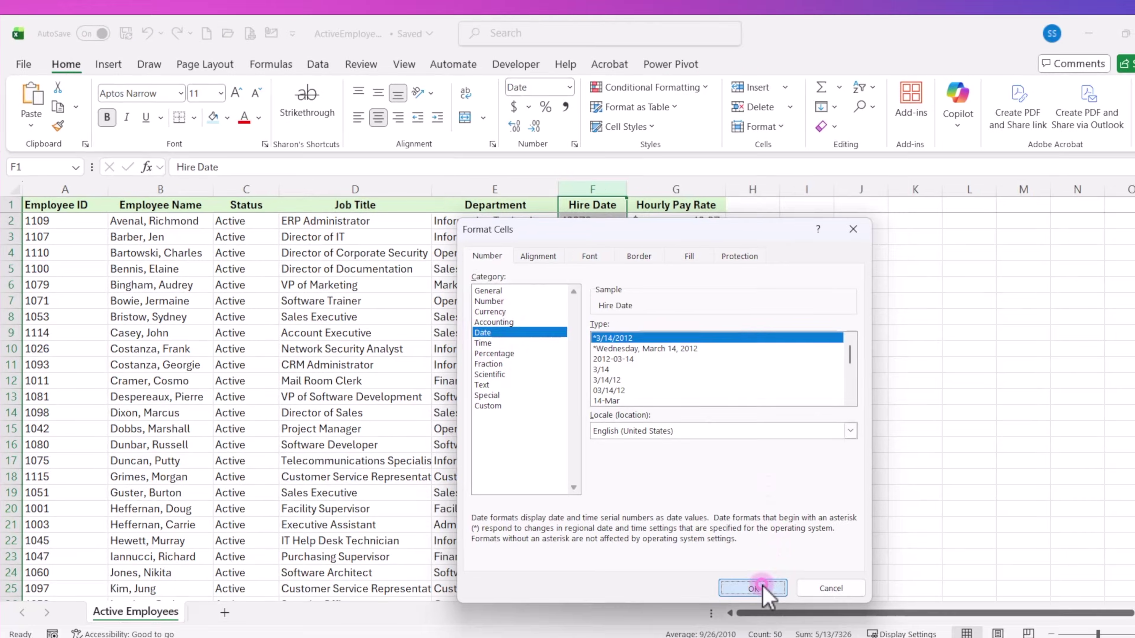
click(755, 589)
key(ctrl+Home)
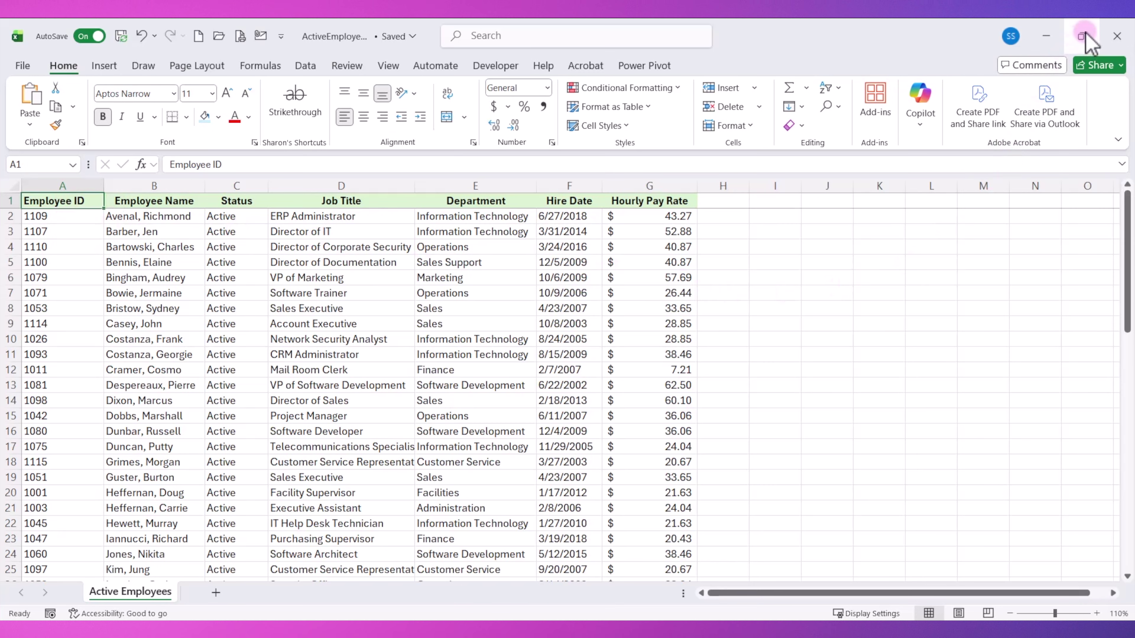
Snap Active Employees to the right half and the master workbook to the left half
mouse_move(1127, 32)
click(1024, 81)
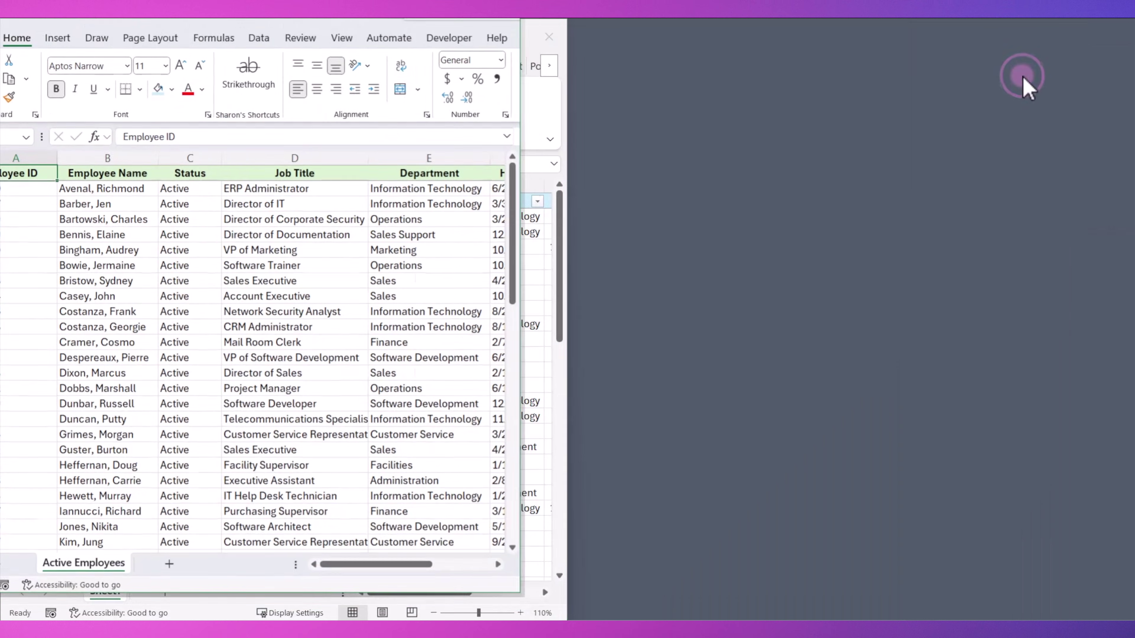
click(286, 286)
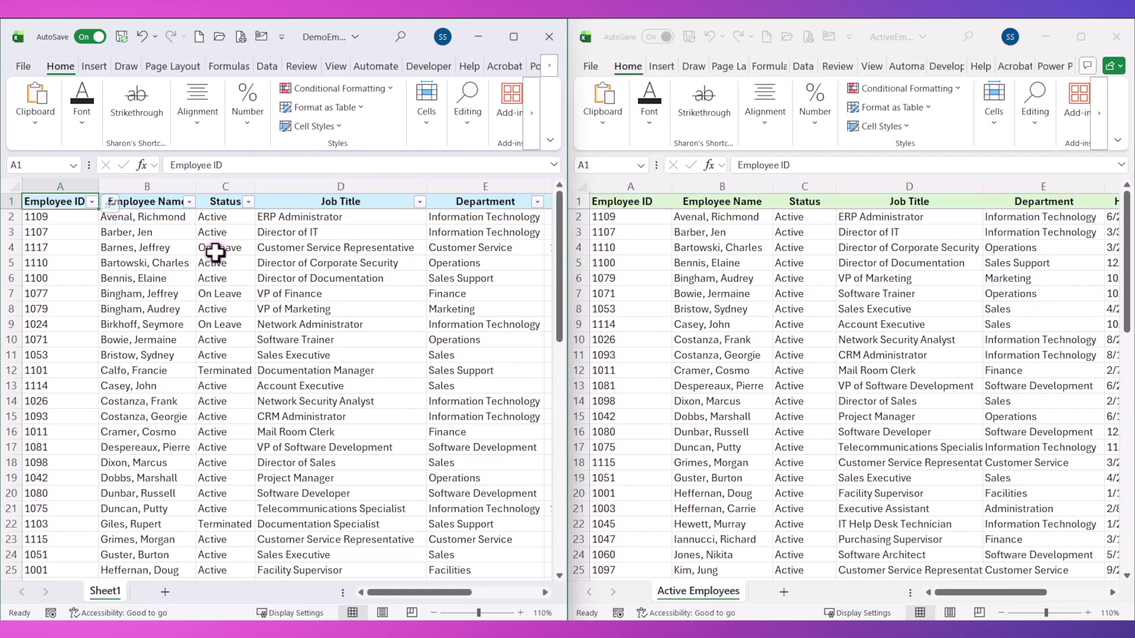
Filter MasterEE's Status column to Active only and compare Employee ID counts in both workbooks
click(249, 202)
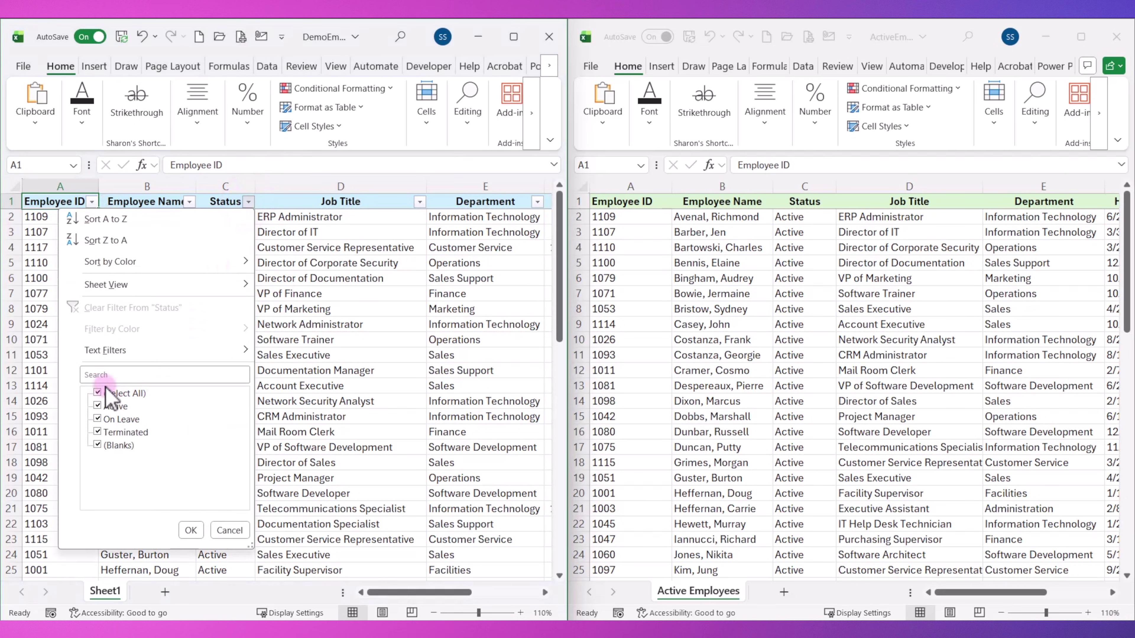
click(98, 393)
click(97, 406)
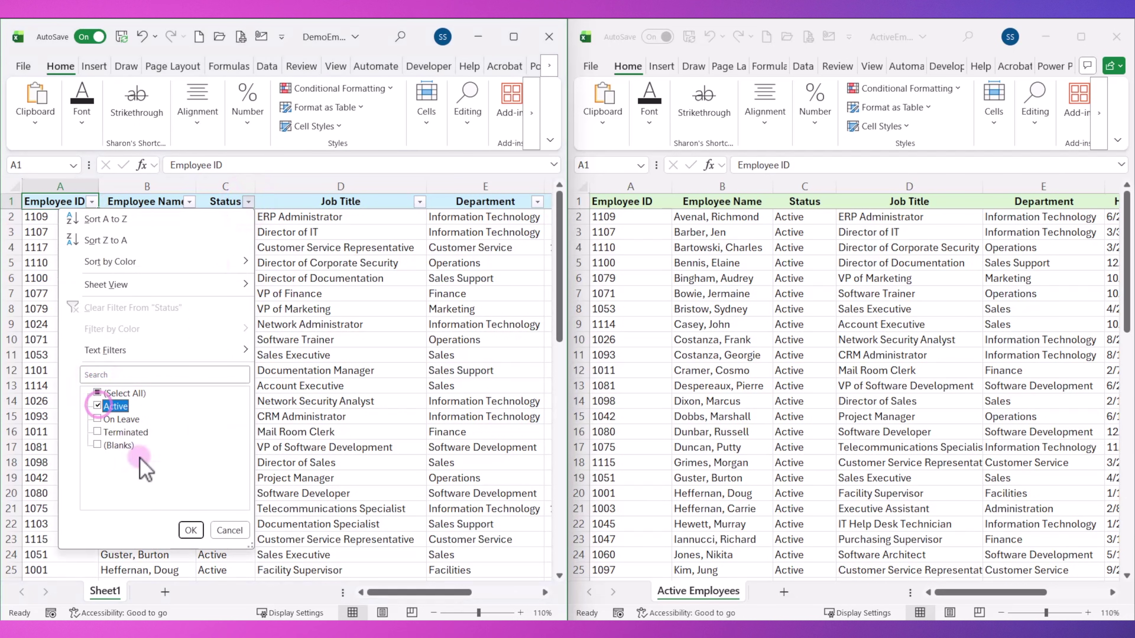
click(191, 531)
click(62, 185)
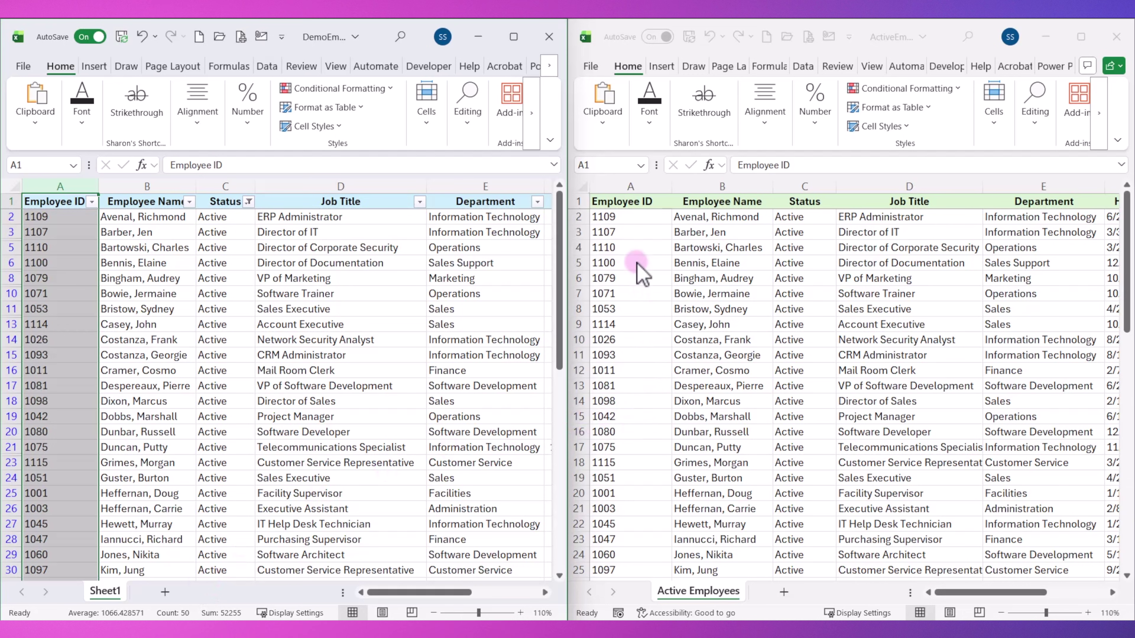
click(631, 188)
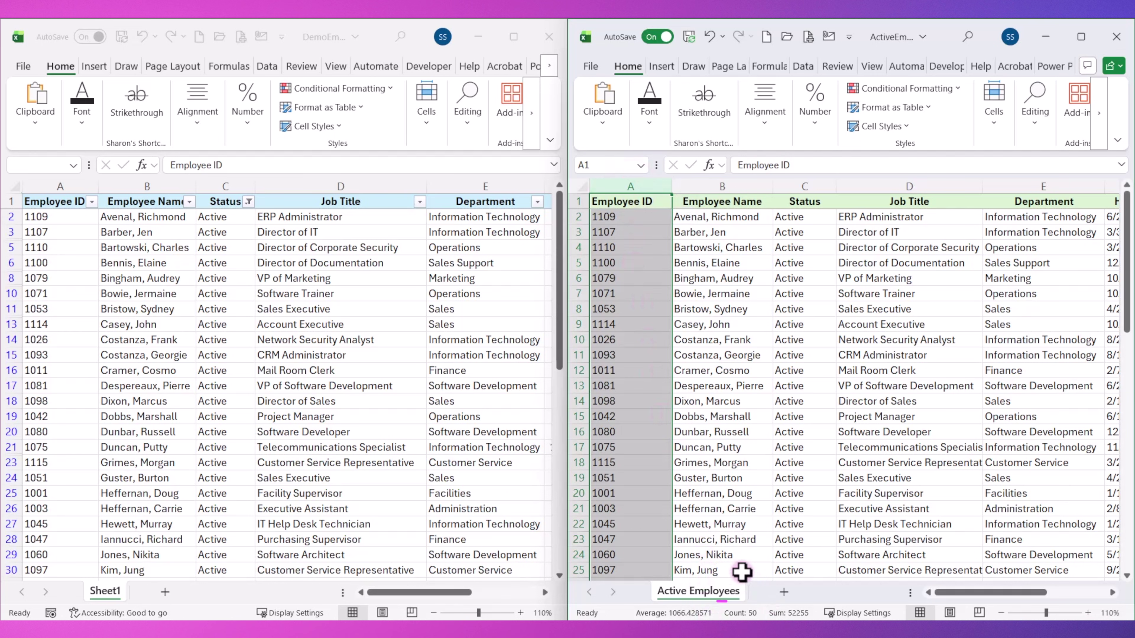
Change the row 8 employee's Status in the master table to On Leave
click(134, 231)
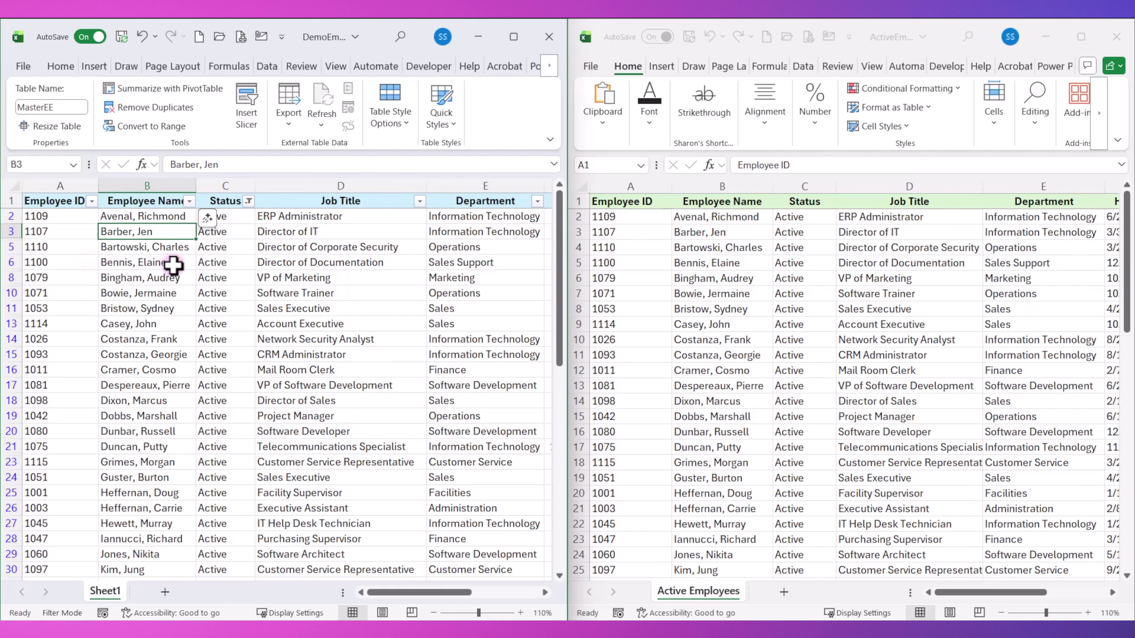
click(215, 278)
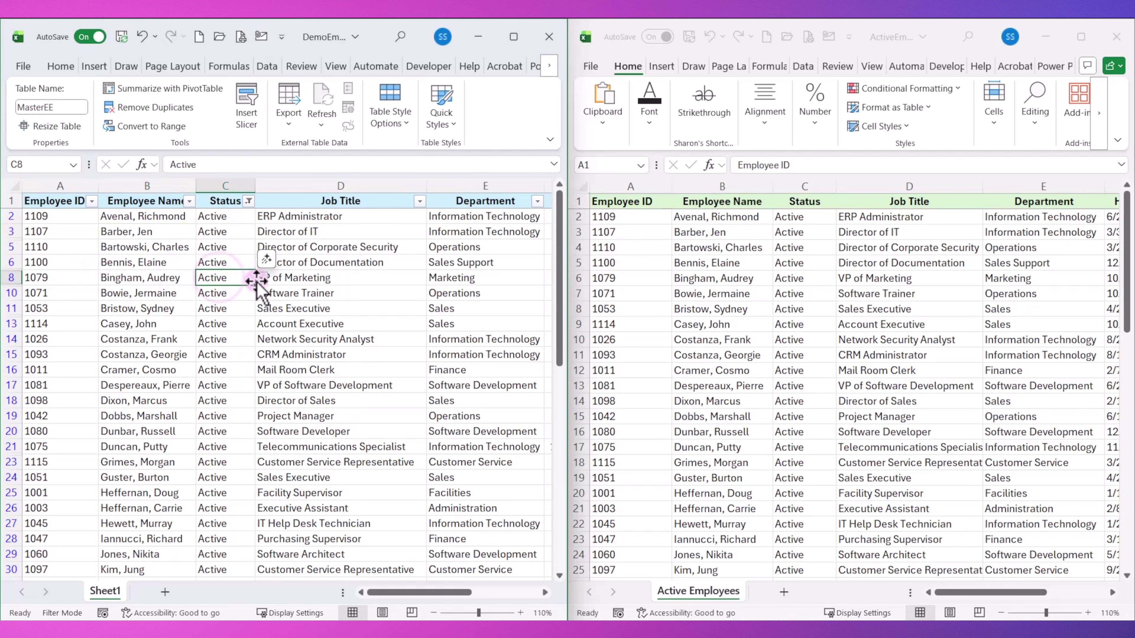
click(262, 278)
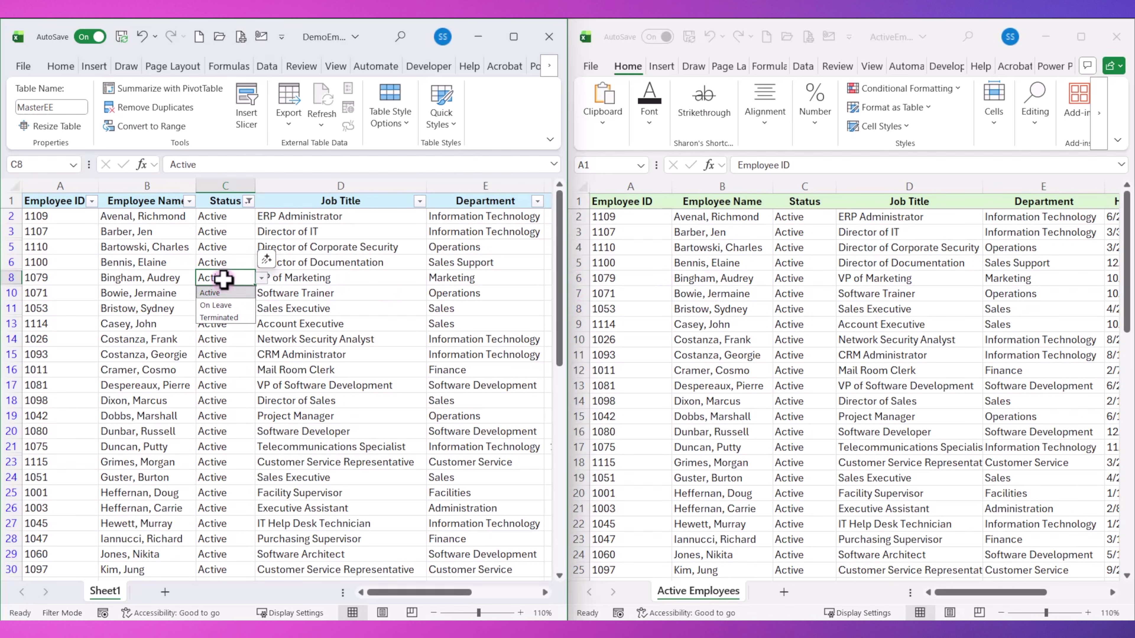
click(228, 306)
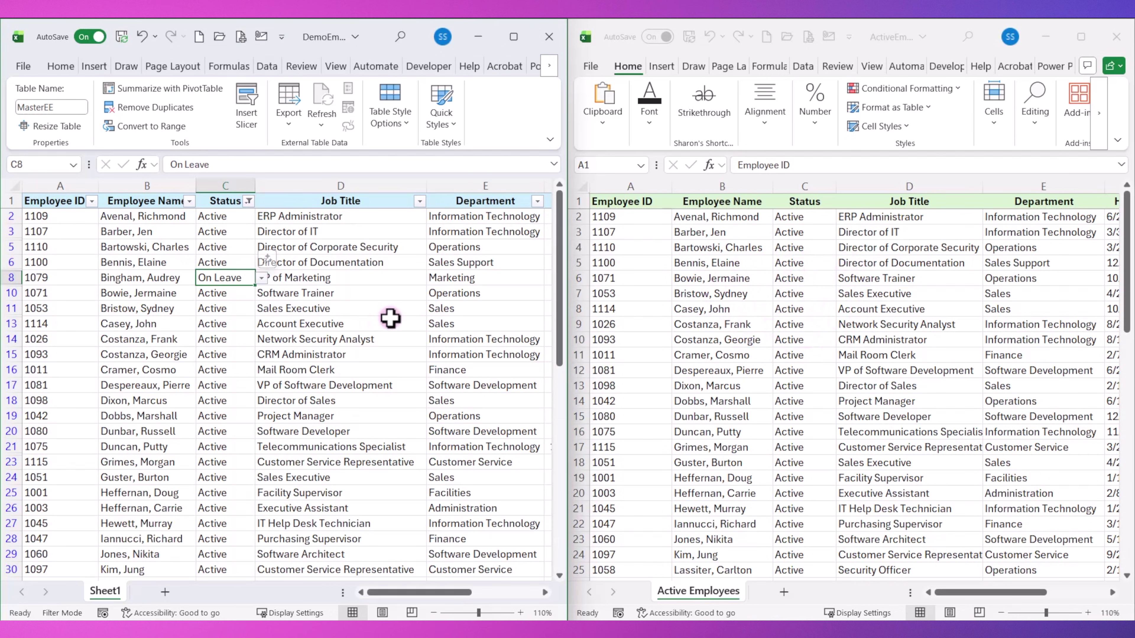
Find the first empty row, A50, below the Active Employees list
drag(560, 286, 560, 488)
scroll(221, 479, down, 7)
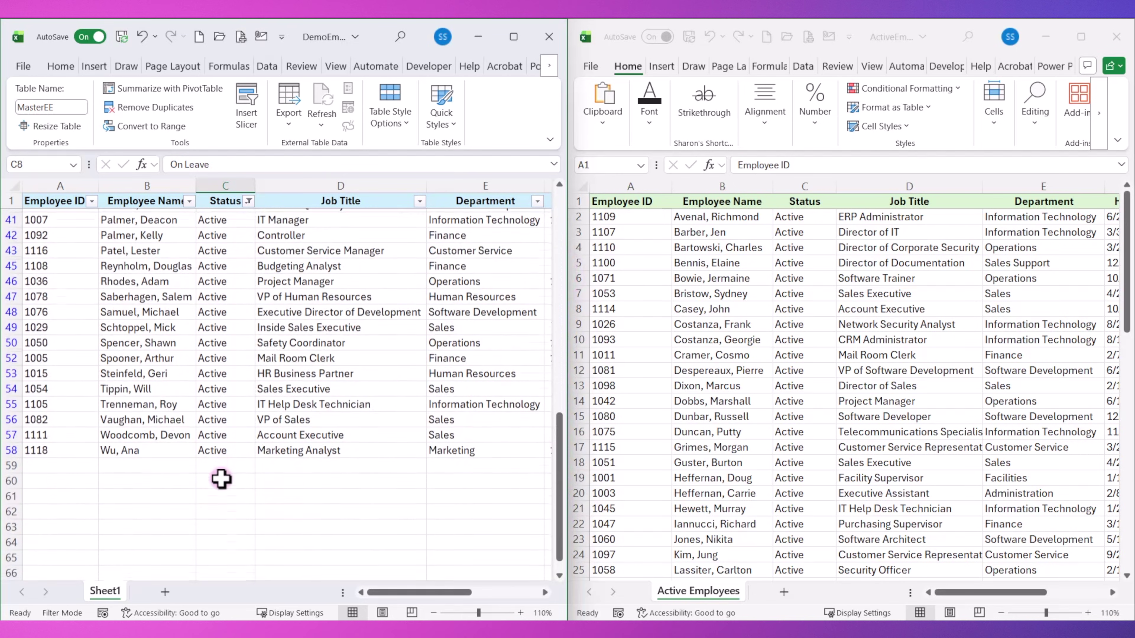
click(691, 237)
key(ctrl+space)
scroll(875, 283, down, 14)
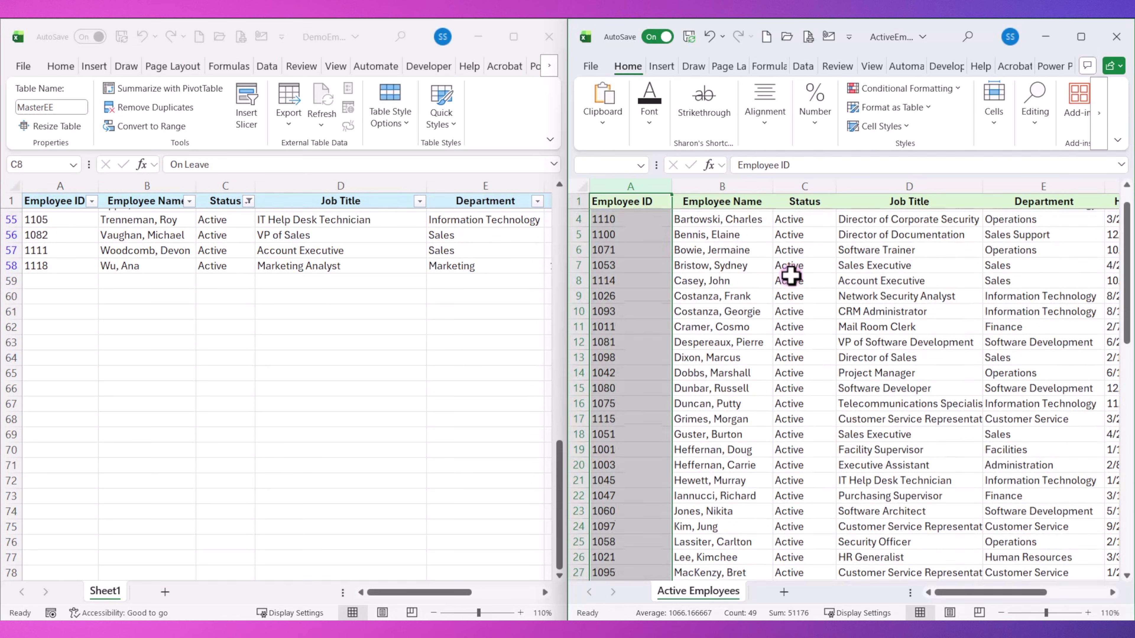
scroll(811, 299, up, 2)
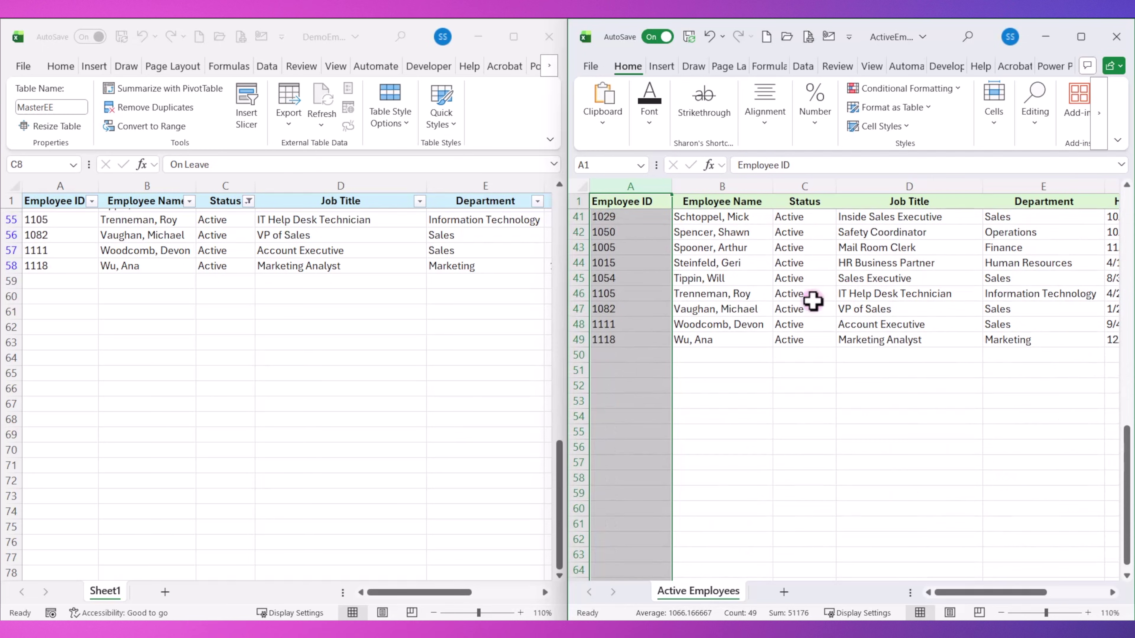
scroll(629, 346, down, 3)
click(621, 268)
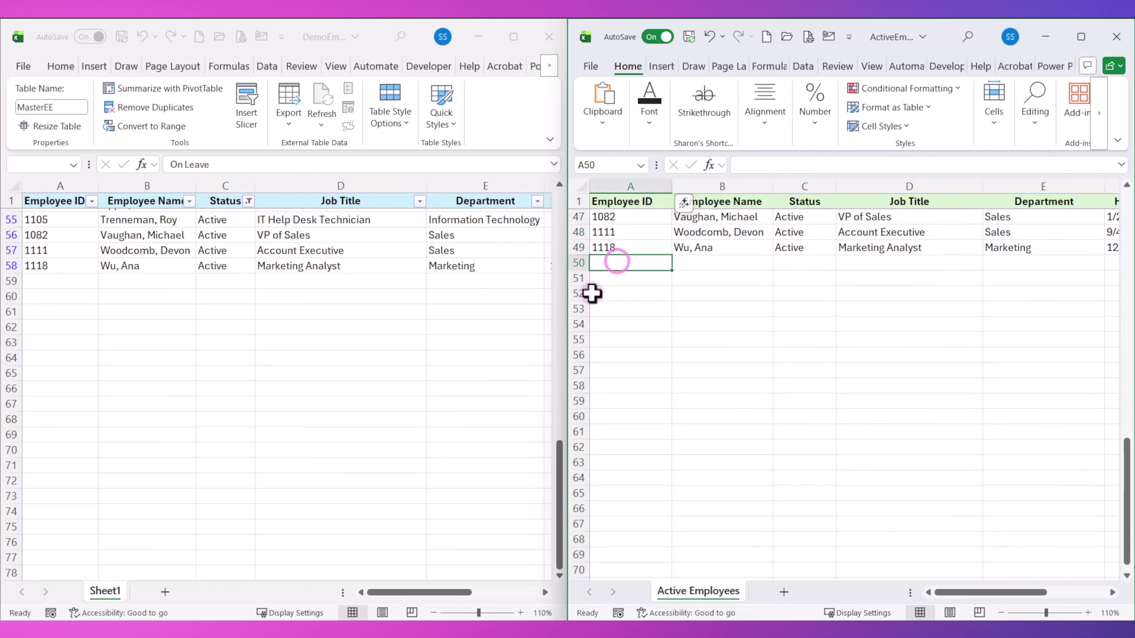
Add employee 2101 in master row 59 with the employee's name and Active status
click(47, 279)
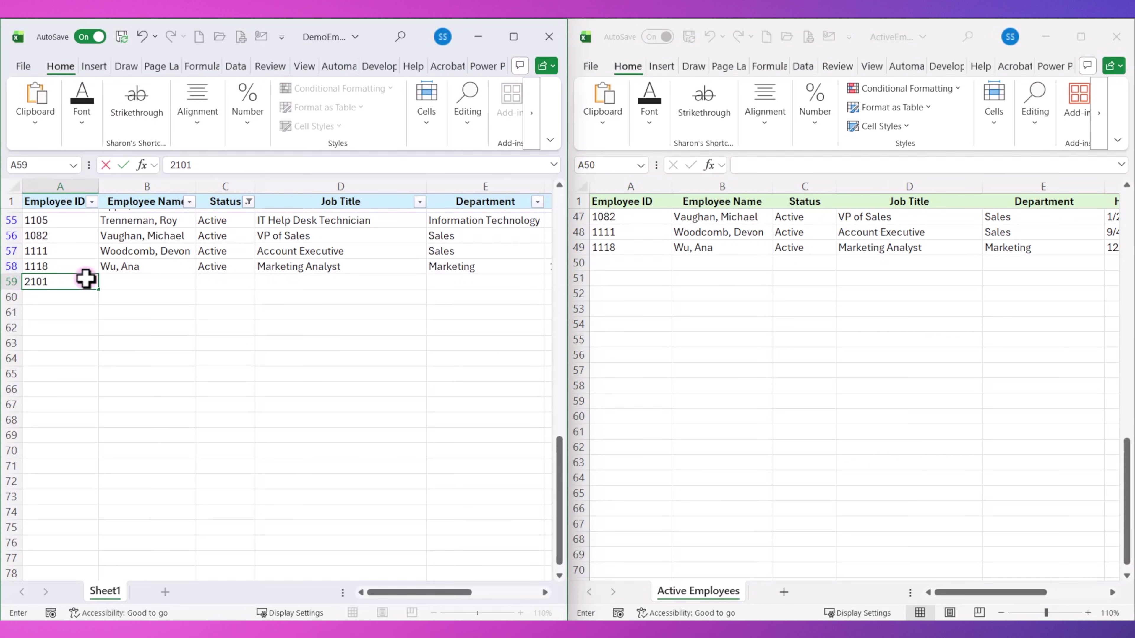
key(Tab)
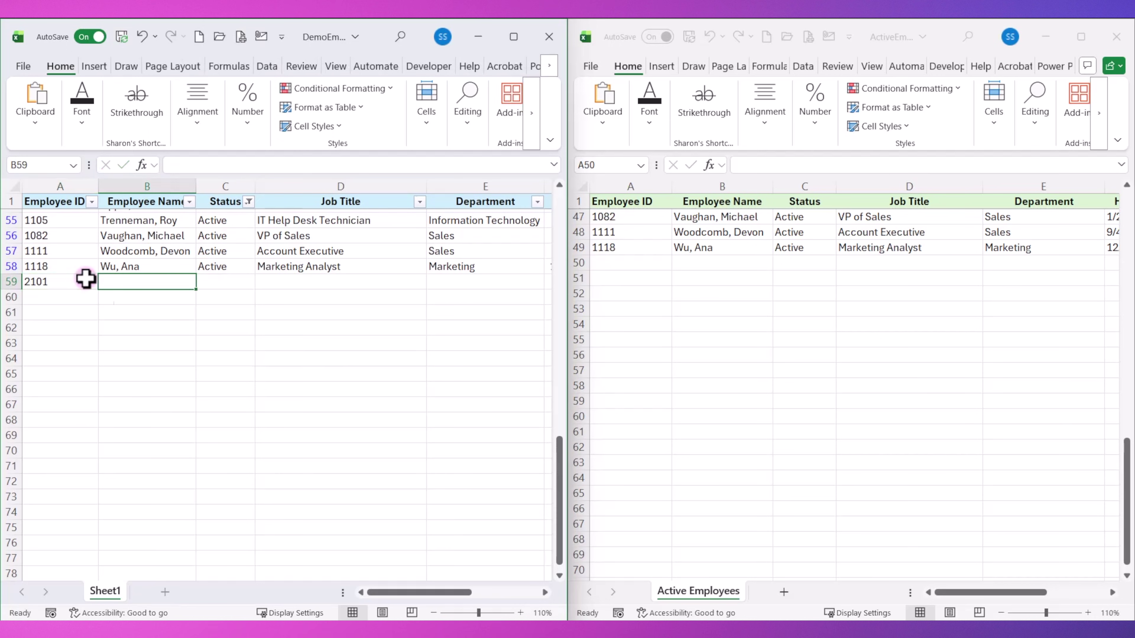
text(LaRusso,)
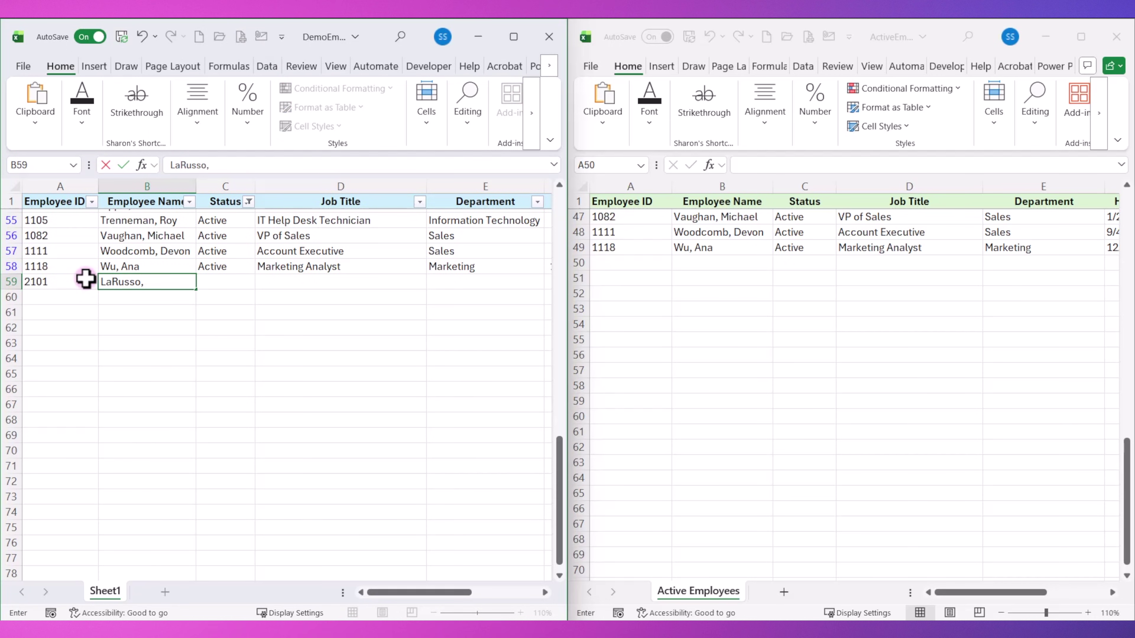
text( Samantha)
key(Tab)
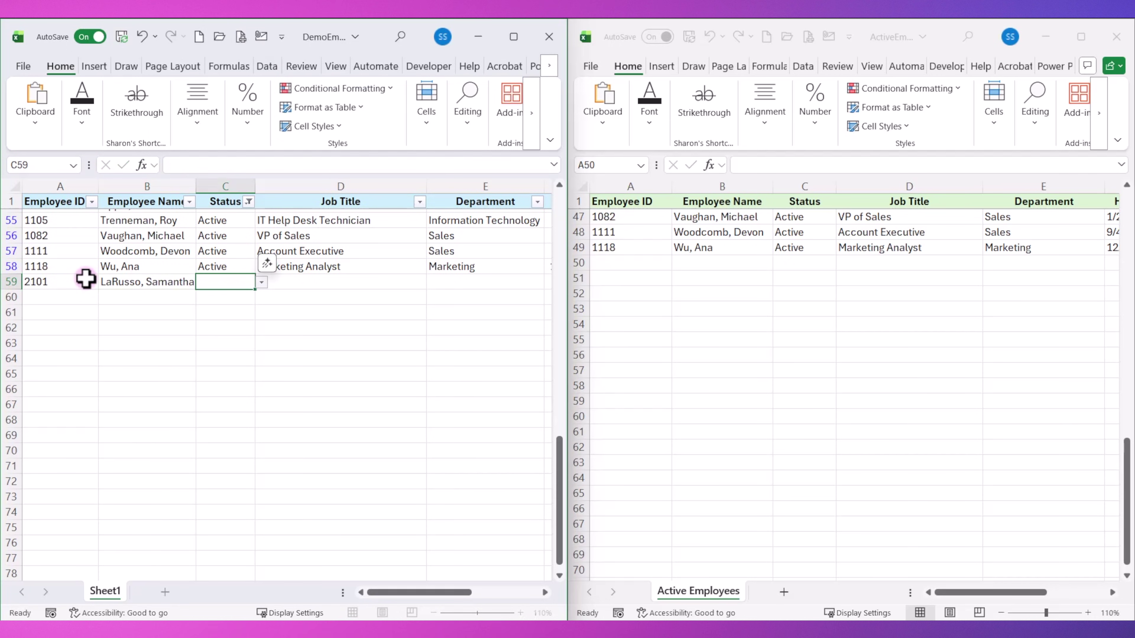
click(263, 282)
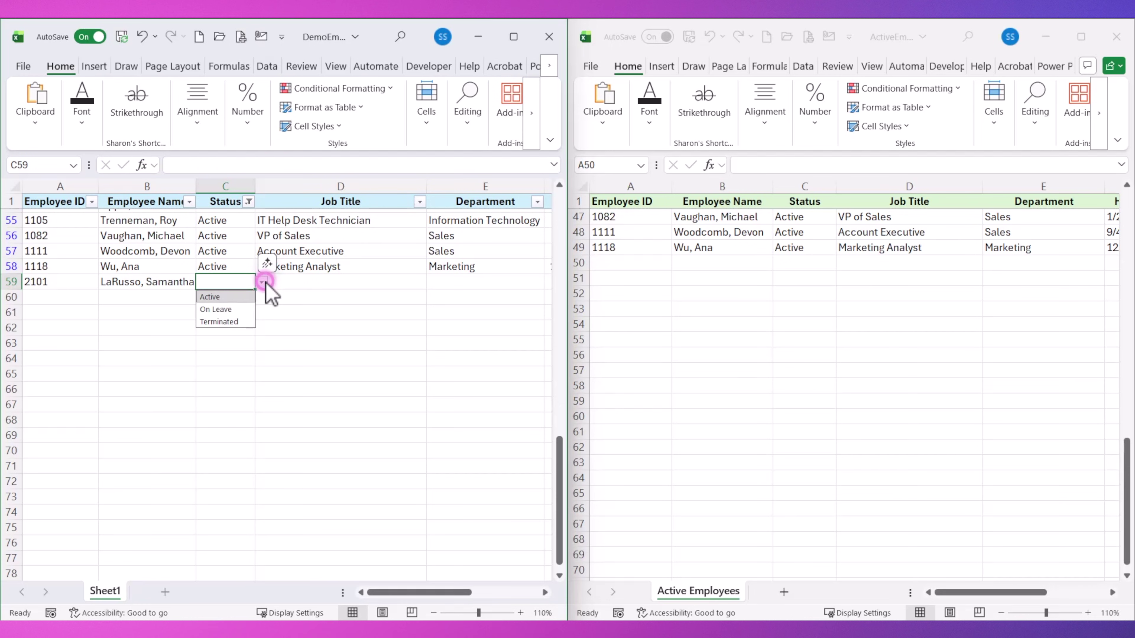
click(231, 296)
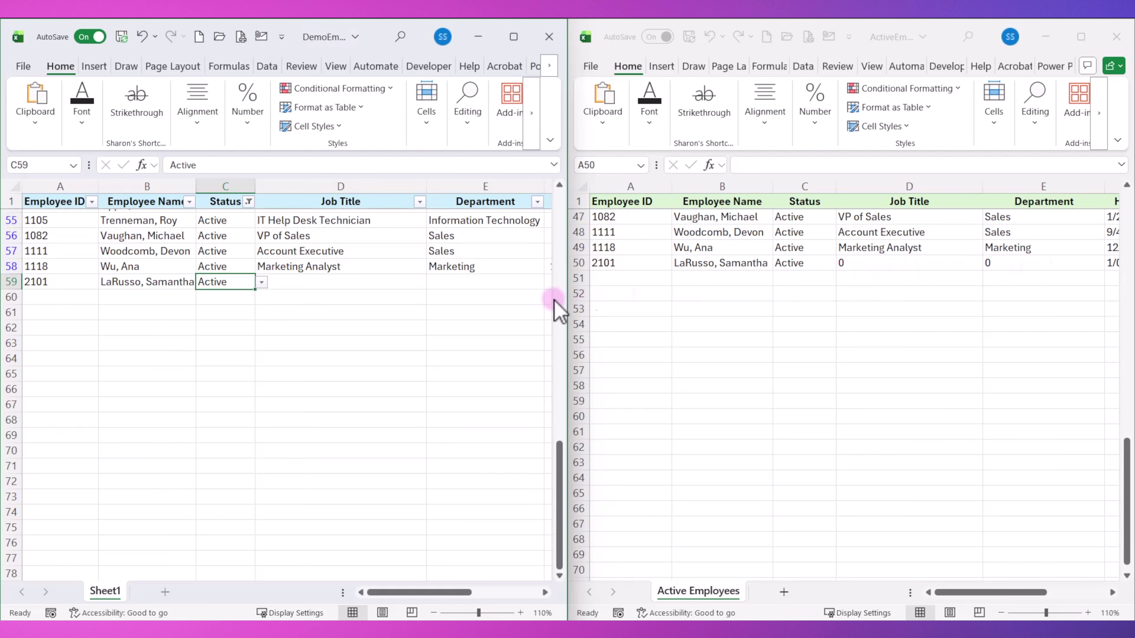
Give employee 2101 job title VP of Sales, department Sales, today's hire date and pay rate 50
click(311, 286)
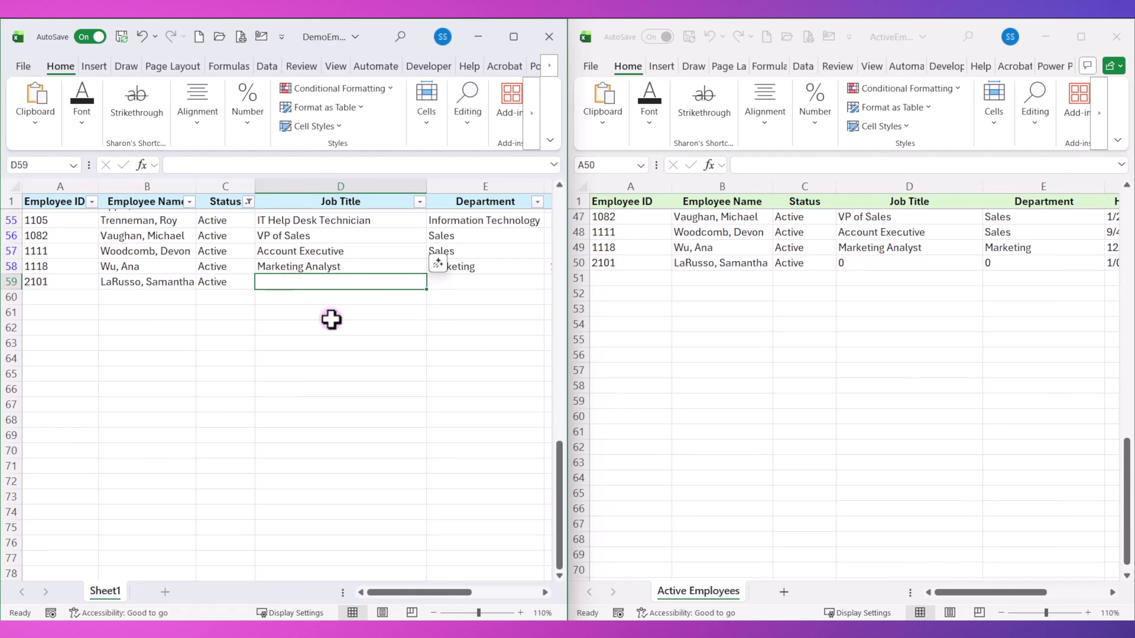
text(Sales)
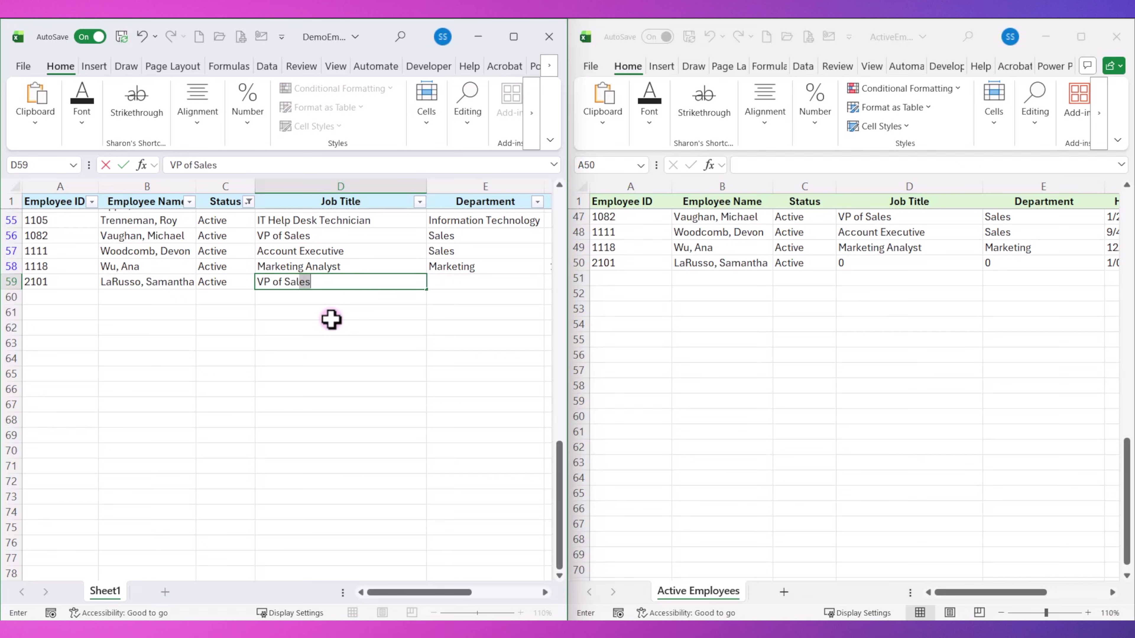
key(Tab)
text(Sales)
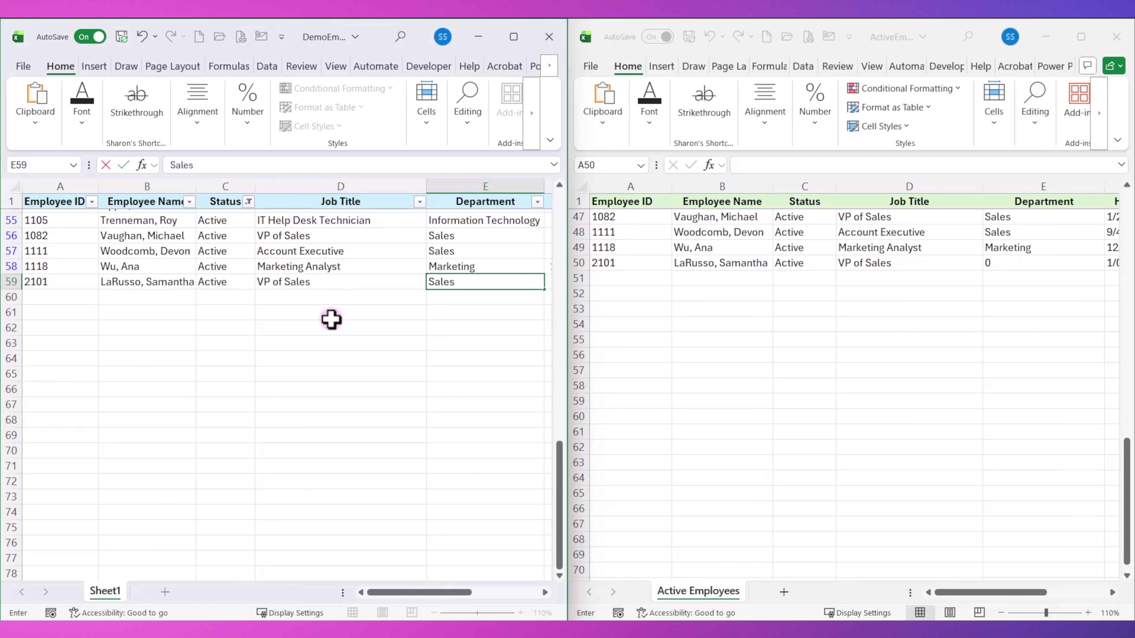
key(Tab)
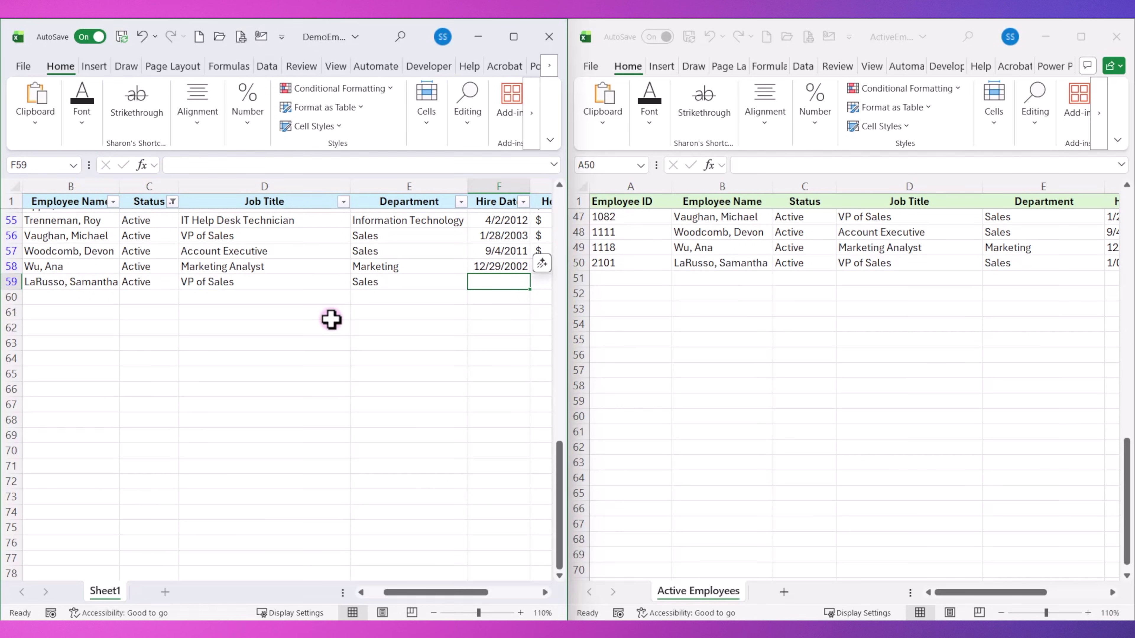
key(ctrl+semicolon)
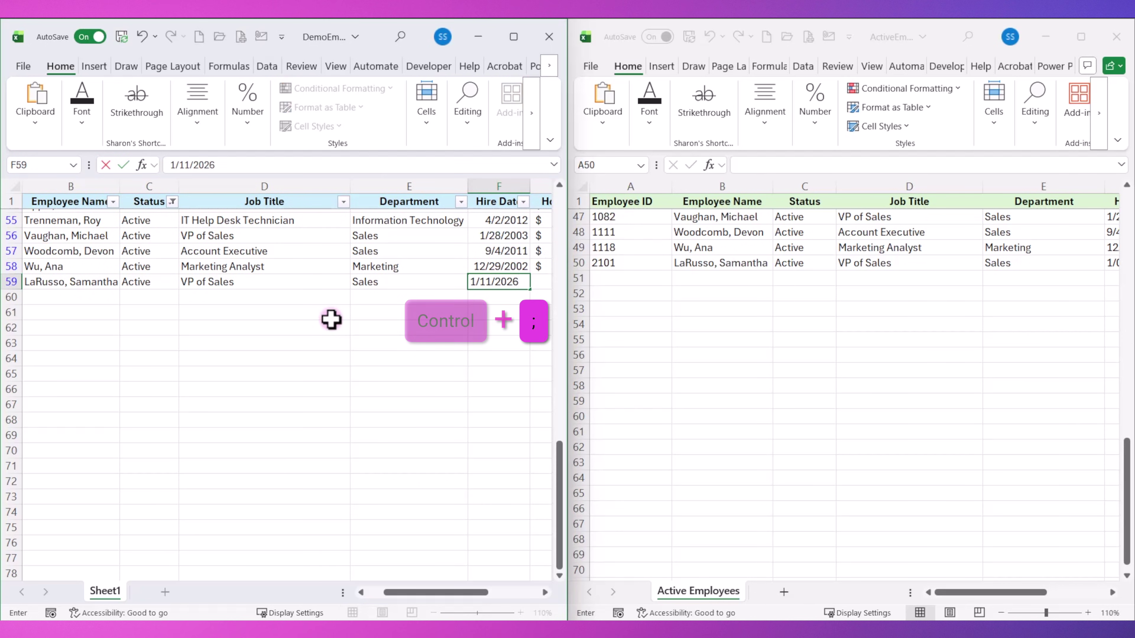
key(Tab)
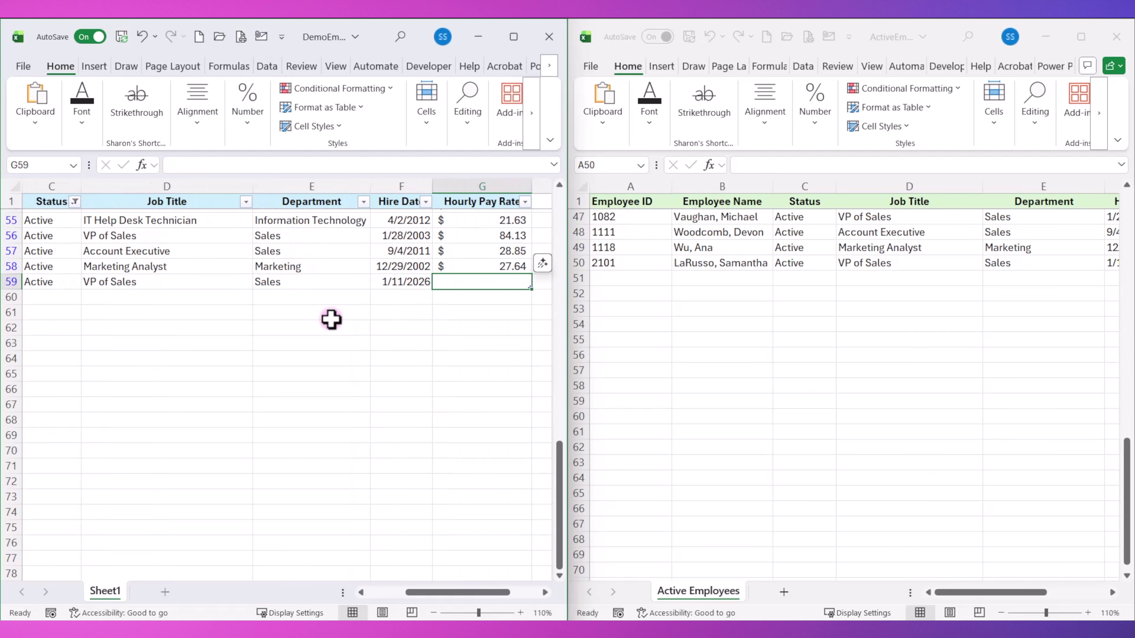
text(50)
key(Return)
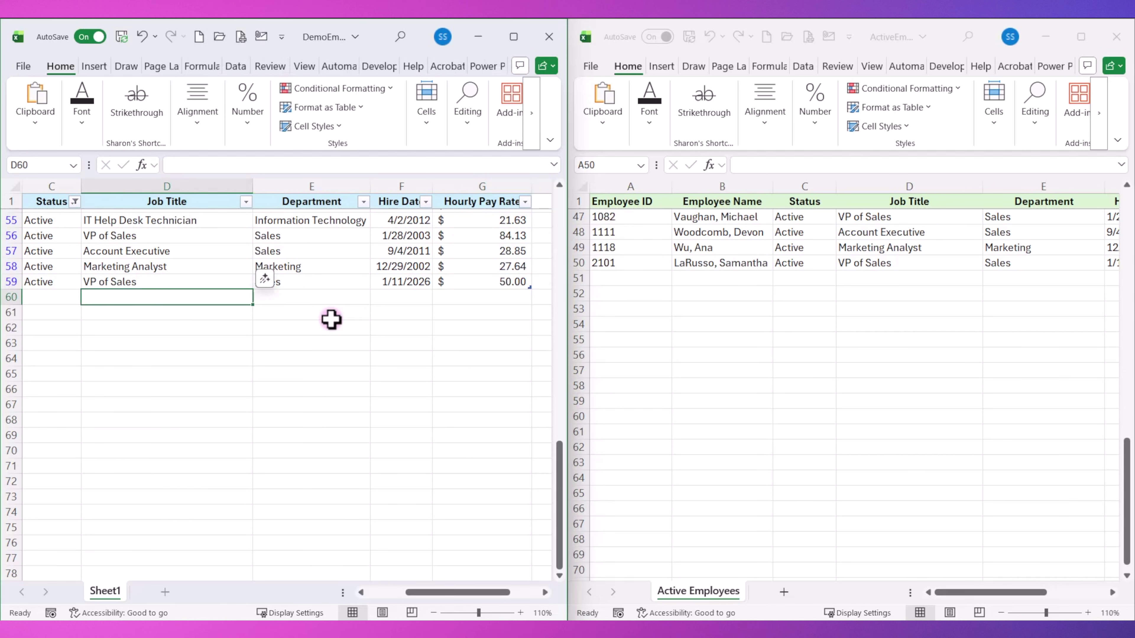
drag(995, 594, 1045, 598)
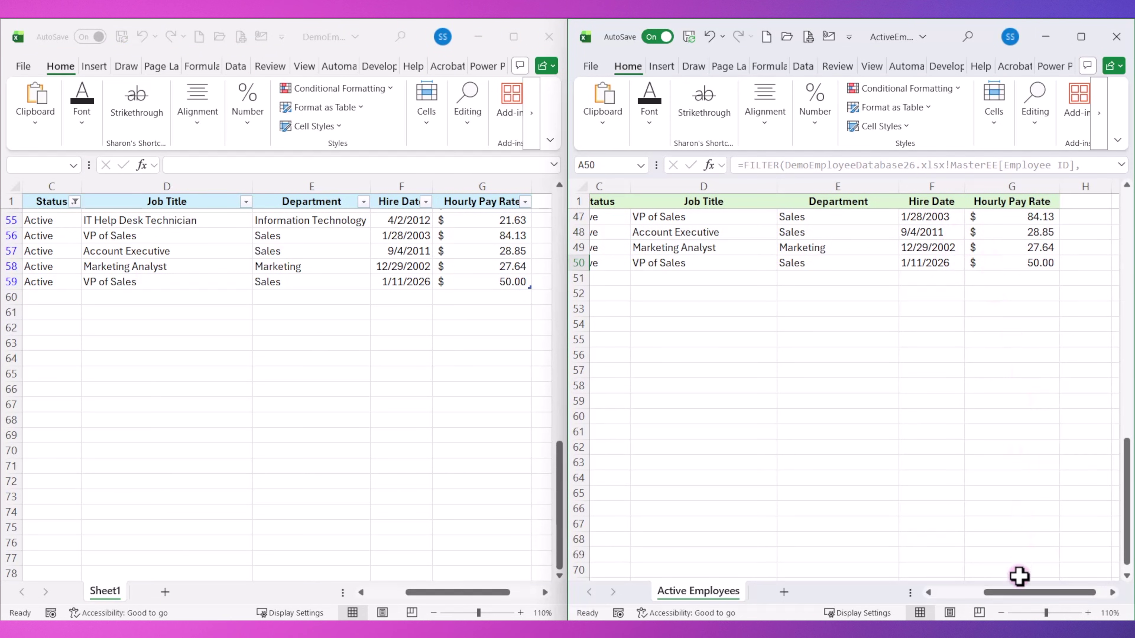
Clear employee 2101's row A59:G59 from the master table
drag(1024, 595, 958, 596)
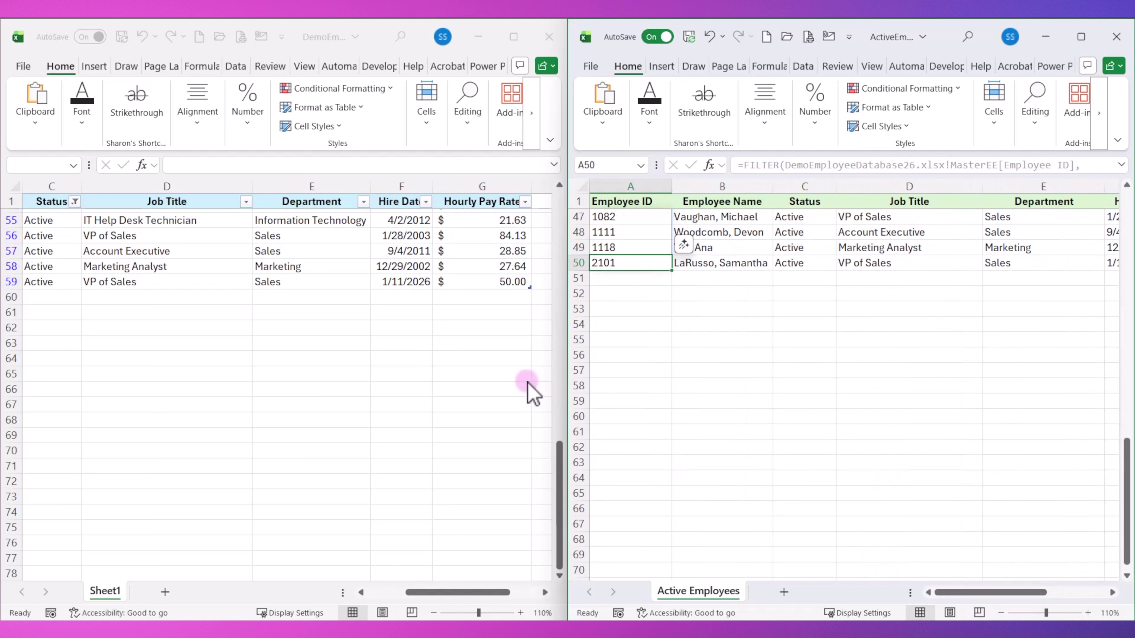
click(515, 282)
drag(514, 280, 9, 283)
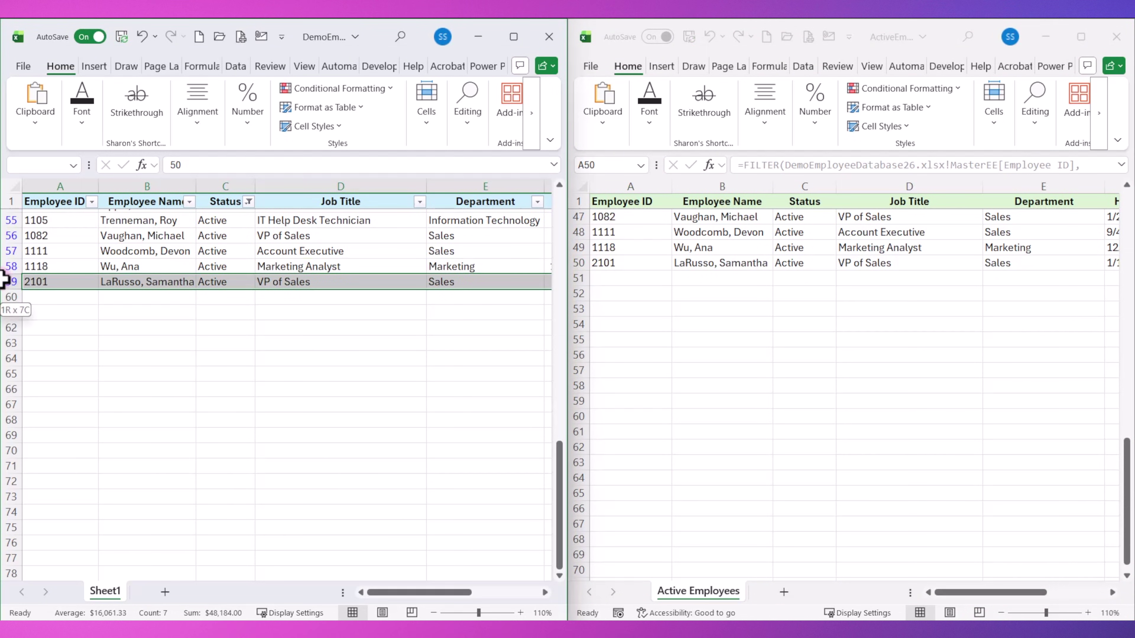
key(Delete)
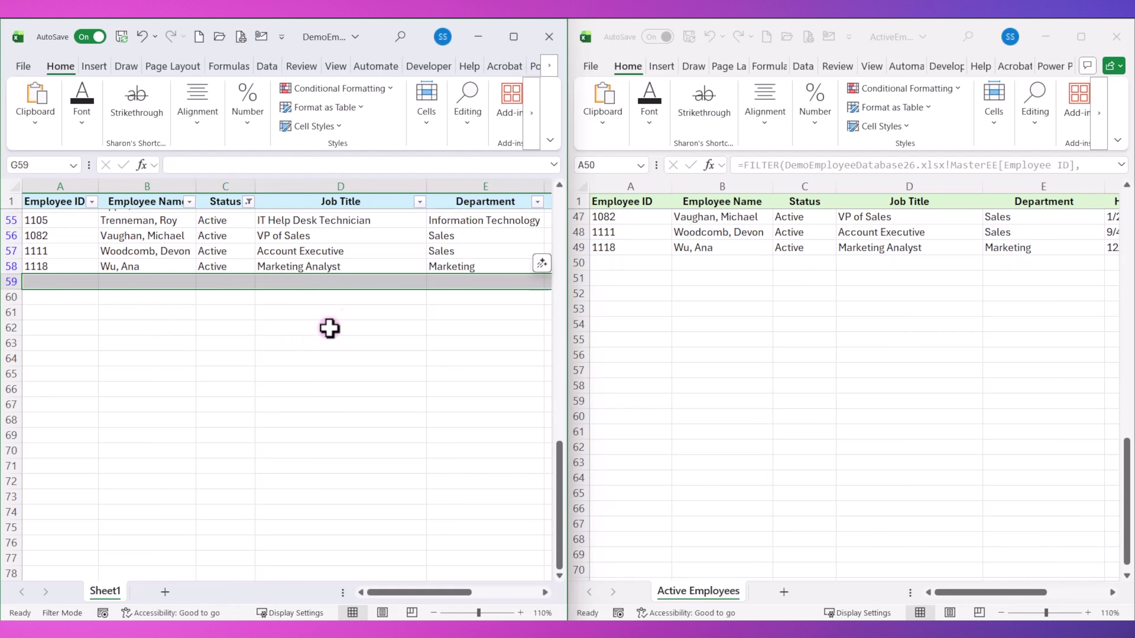
Refresh all data in the Active Employees workbook with Alt, A, R, A
click(648, 263)
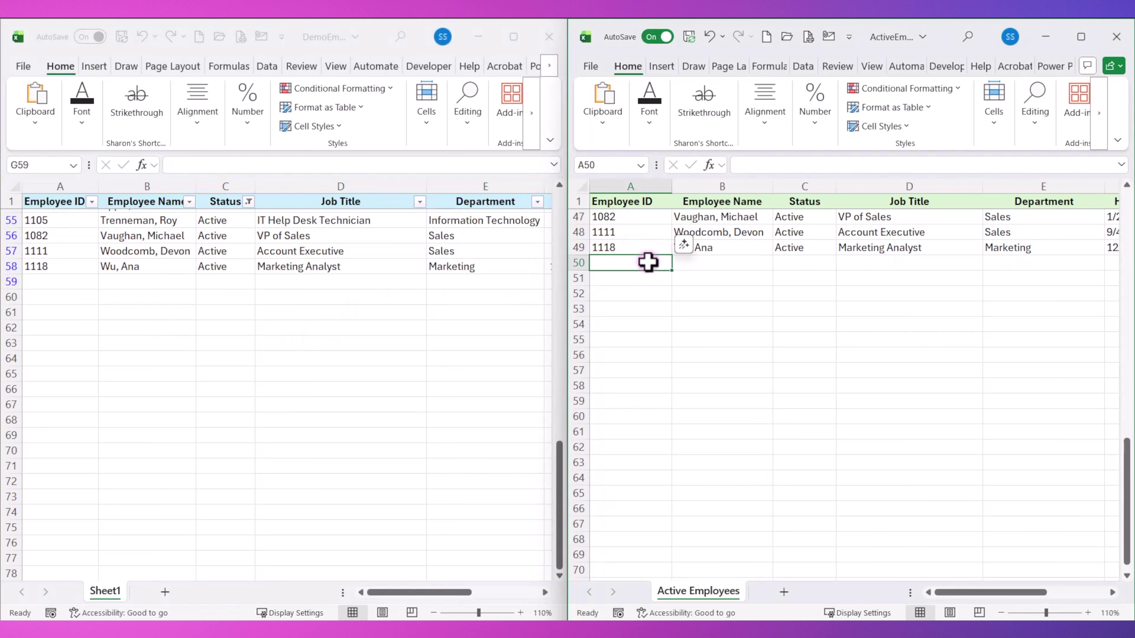
scroll(648, 262, up, 1)
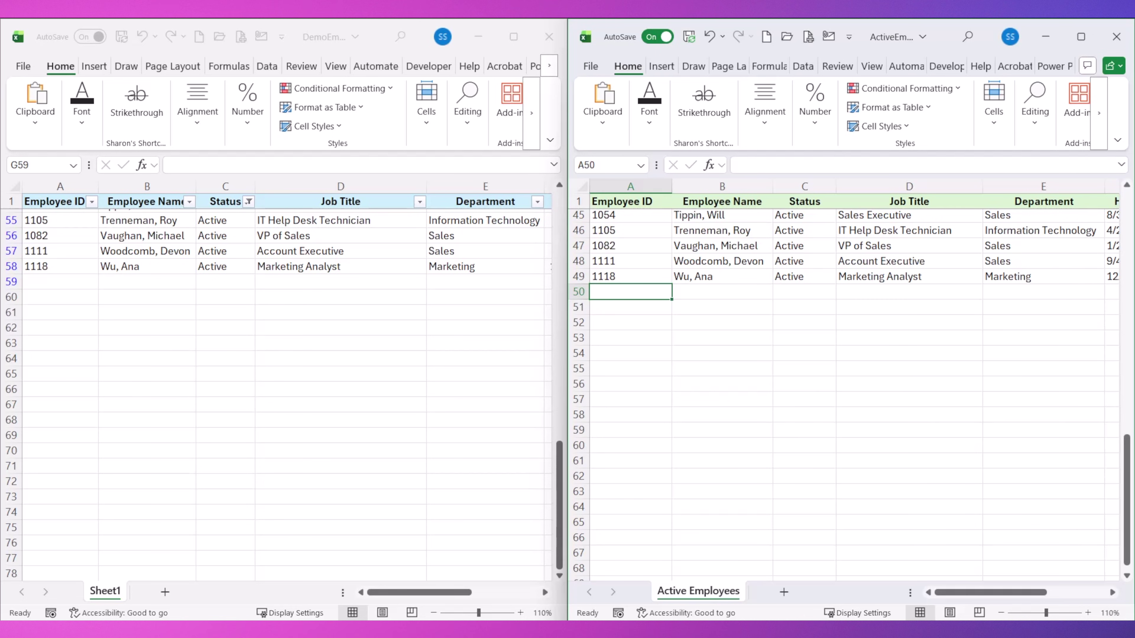
key(alt+a)
key(r)
key(a)
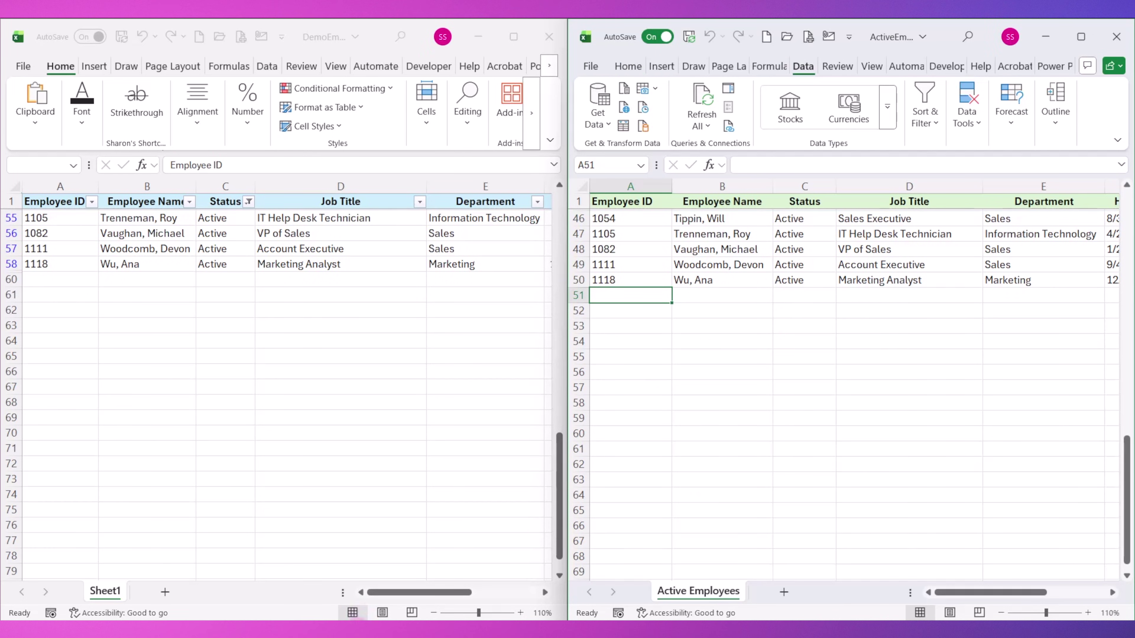
Show the Linked Workbooks folder in File Explorer, then return to the ActiveEmployeeList workbook
click(357, 619)
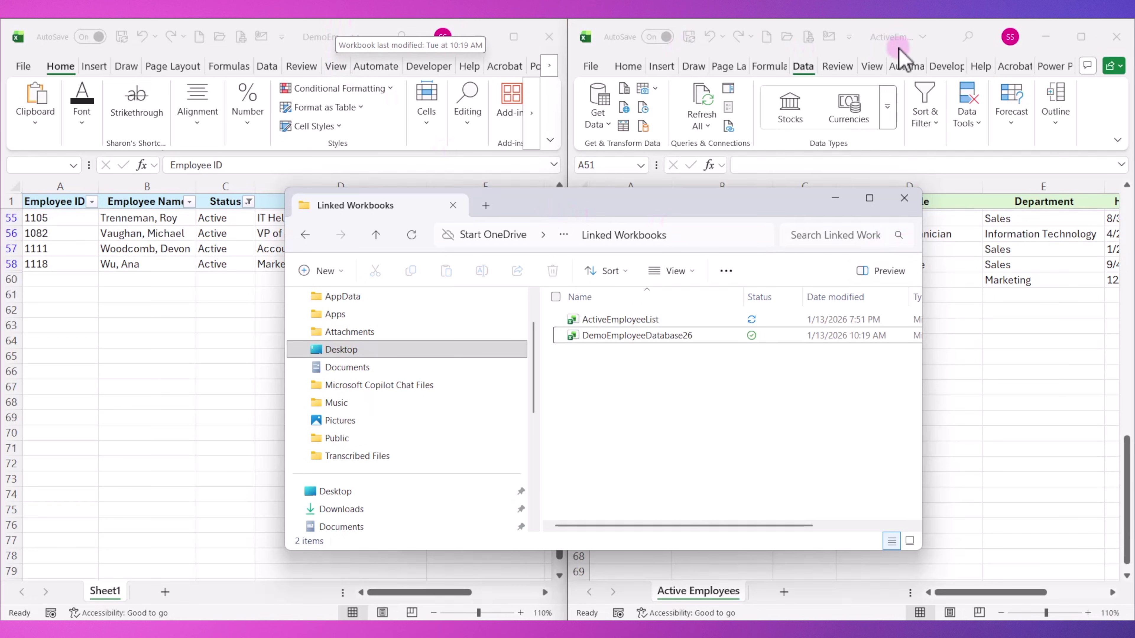
click(1001, 295)
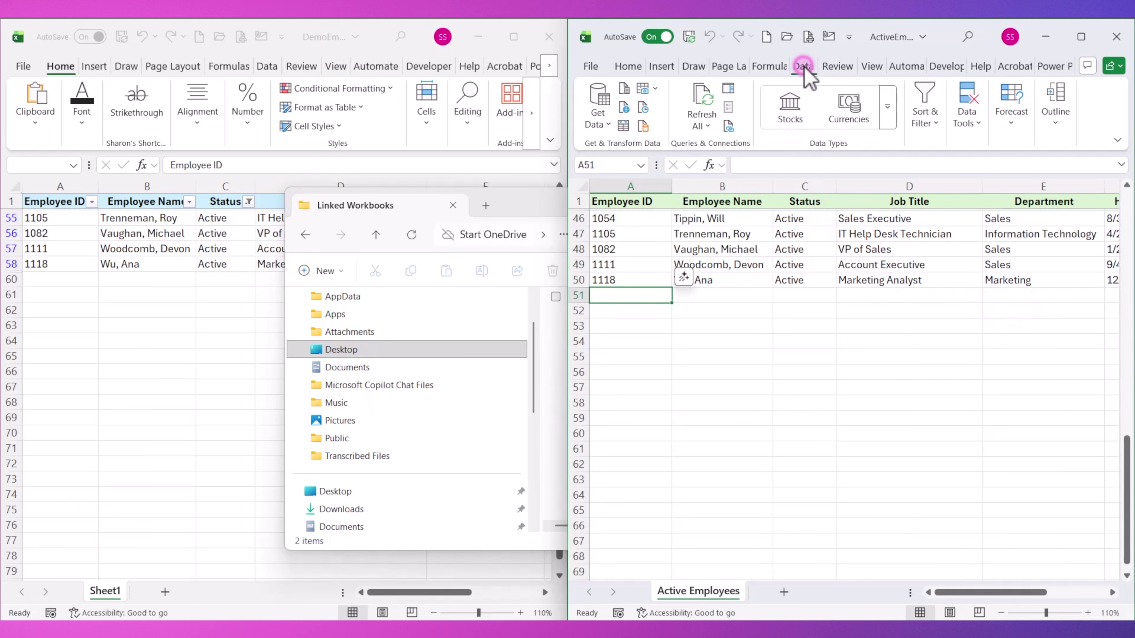
click(701, 126)
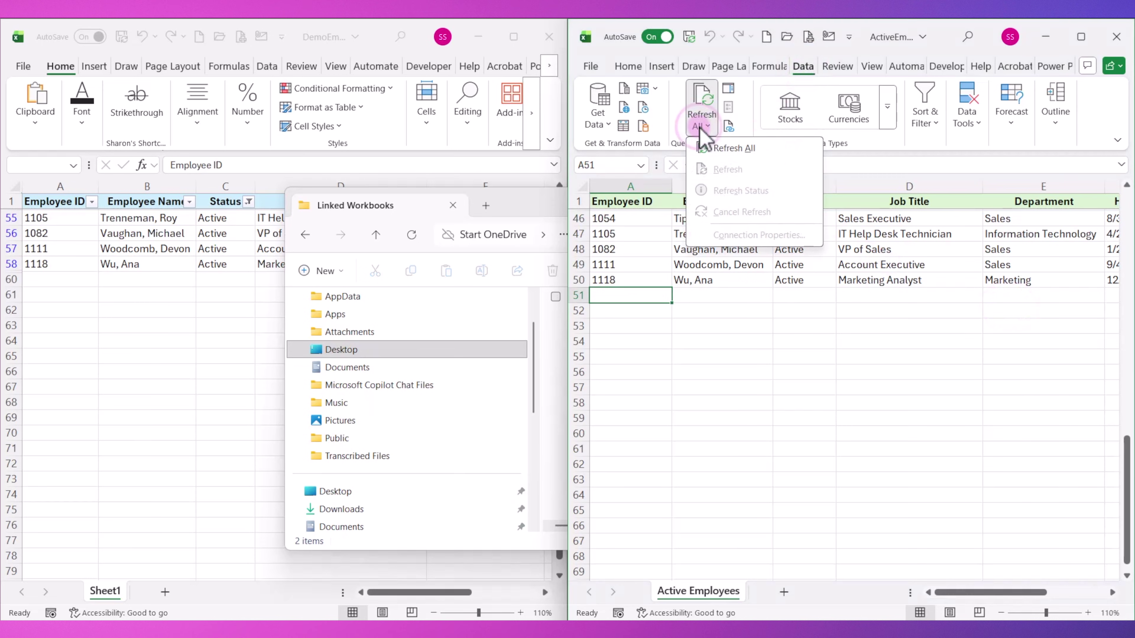
click(725, 150)
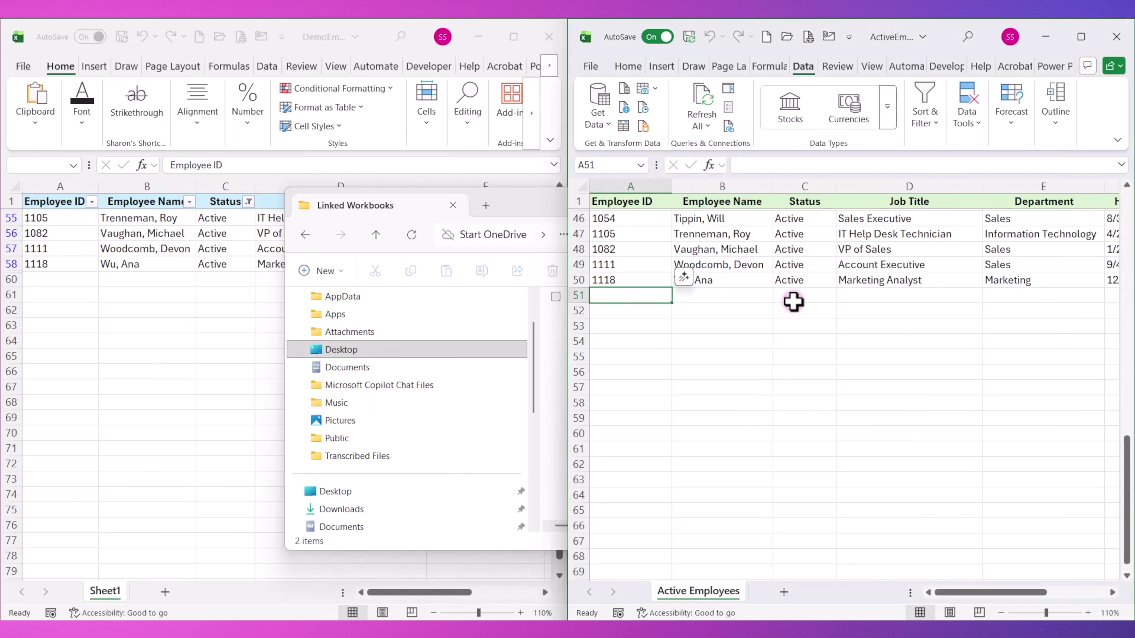